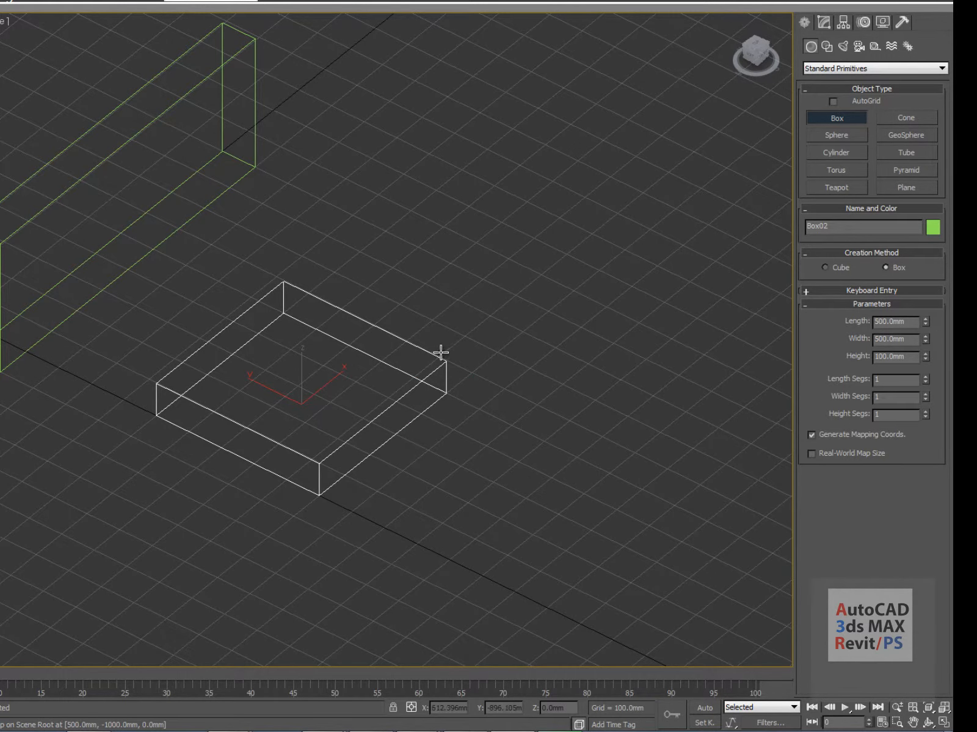
# Finish the new box at 100 mm height
pyautogui.click(441, 352)
pyautogui.scroll(2, 501, 255)
pyautogui.moveTo(501, 255); pyautogui.dragTo(358, 187, button='middle')
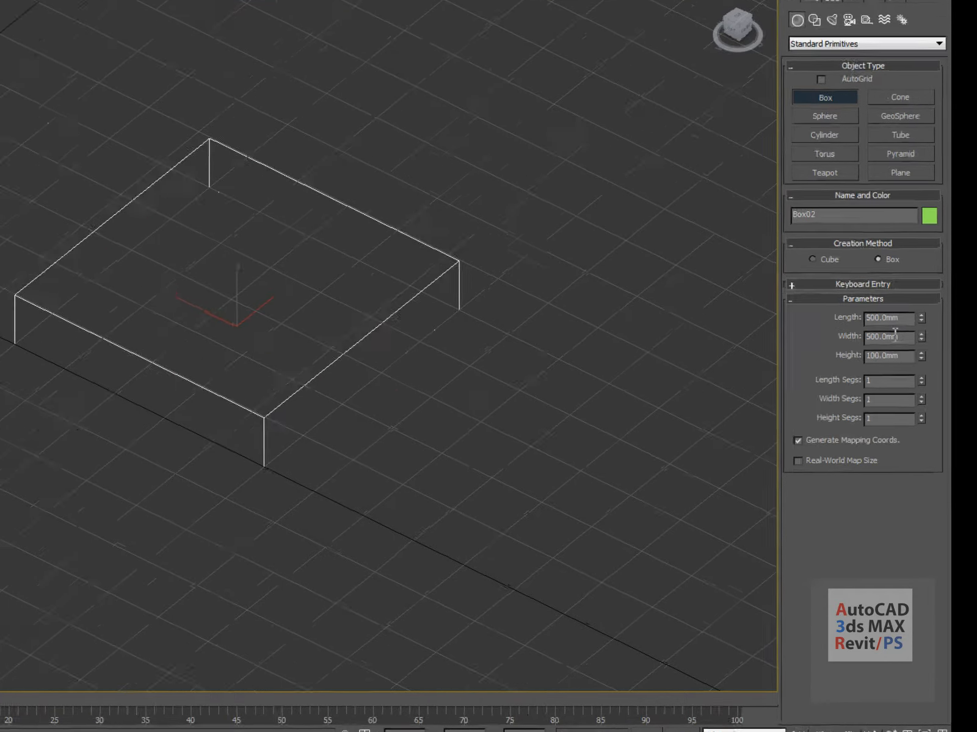
pyautogui.scroll(2, 390, 323)
pyautogui.scroll(-5, 391, 323)
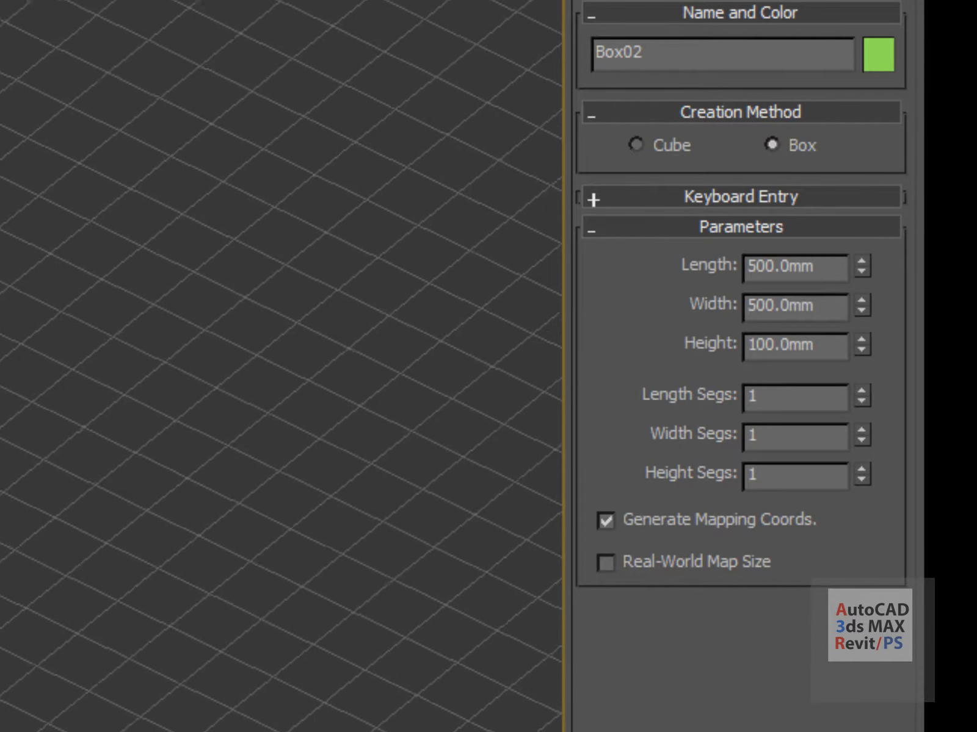
pyautogui.moveTo(390, 342); pyautogui.dragTo(384, 331, button='middle')
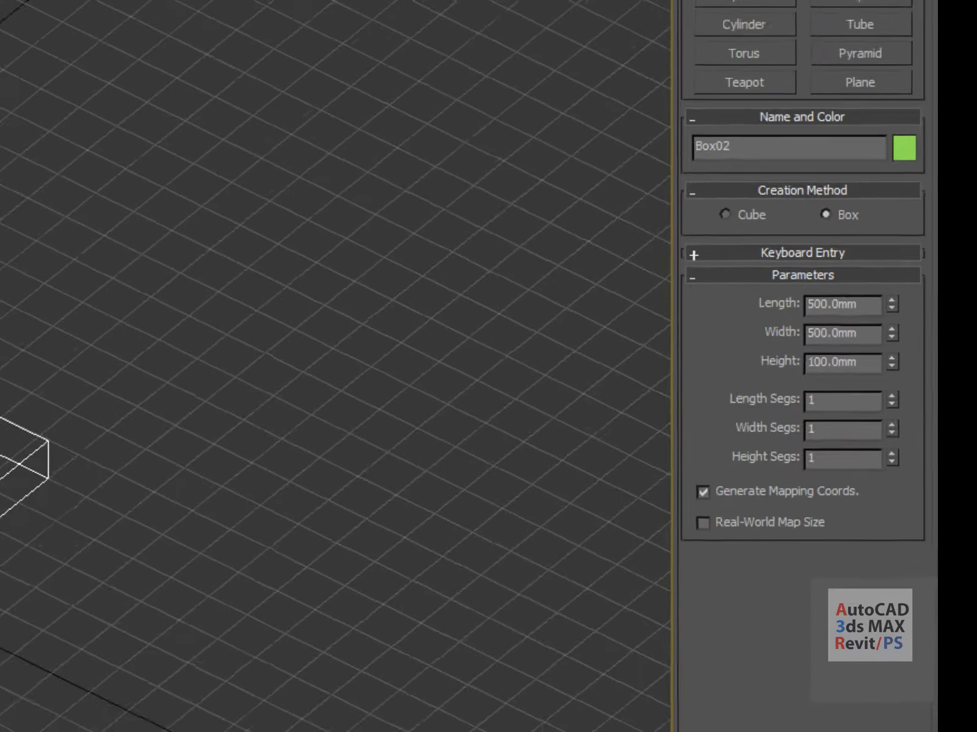
# Select both boxes and delete them
pyautogui.click(187, 229)
pyautogui.moveTo(65, 164); pyautogui.dragTo(547, 615)
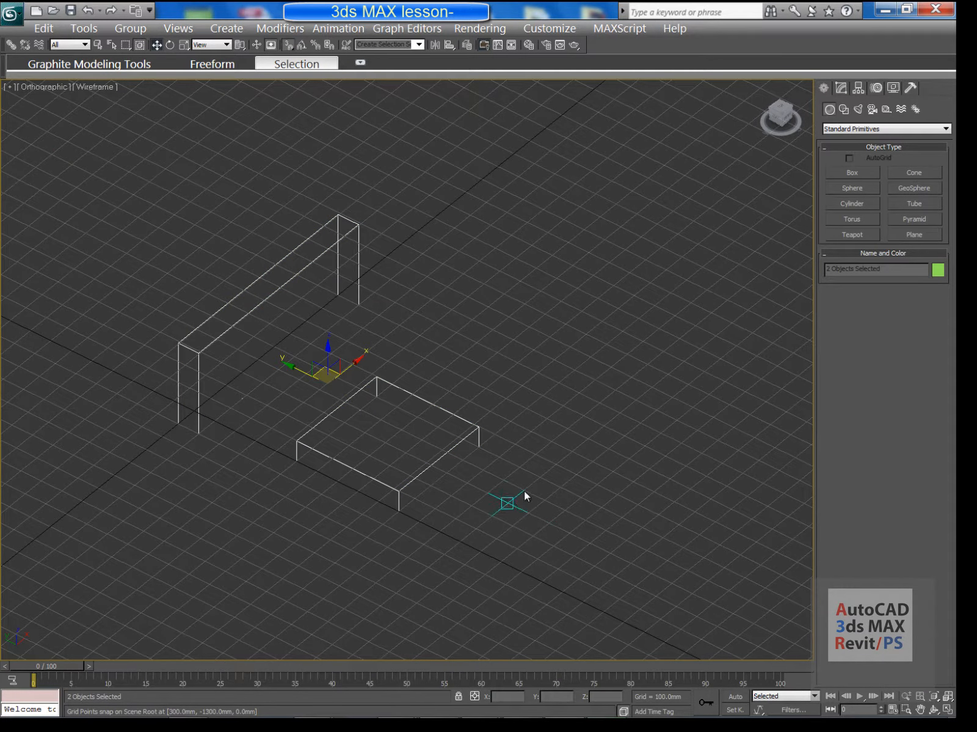
pyautogui.press('Delete')
# Start Cone01 by drawing a 700 mm base radius from the origin
pyautogui.moveTo(600, 431)
pyautogui.mouseDown(button='middle')
pyautogui.moveTo(534, 458)
pyautogui.moveTo(620, 442)
pyautogui.mouseUp(button='middle')
pyautogui.click(914, 173)
pyautogui.moveTo(258, 448); pyautogui.dragTo(390, 513)
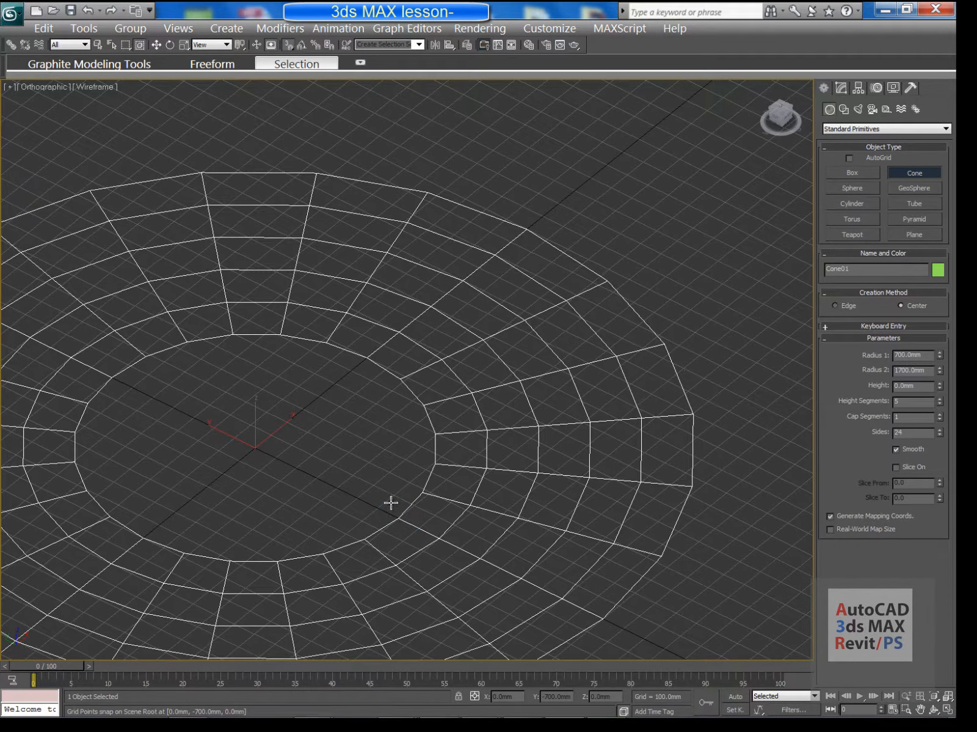
# Finish Cone01 at 2800 mm height with its top radius set
pyautogui.scroll(-5, 384, 475)
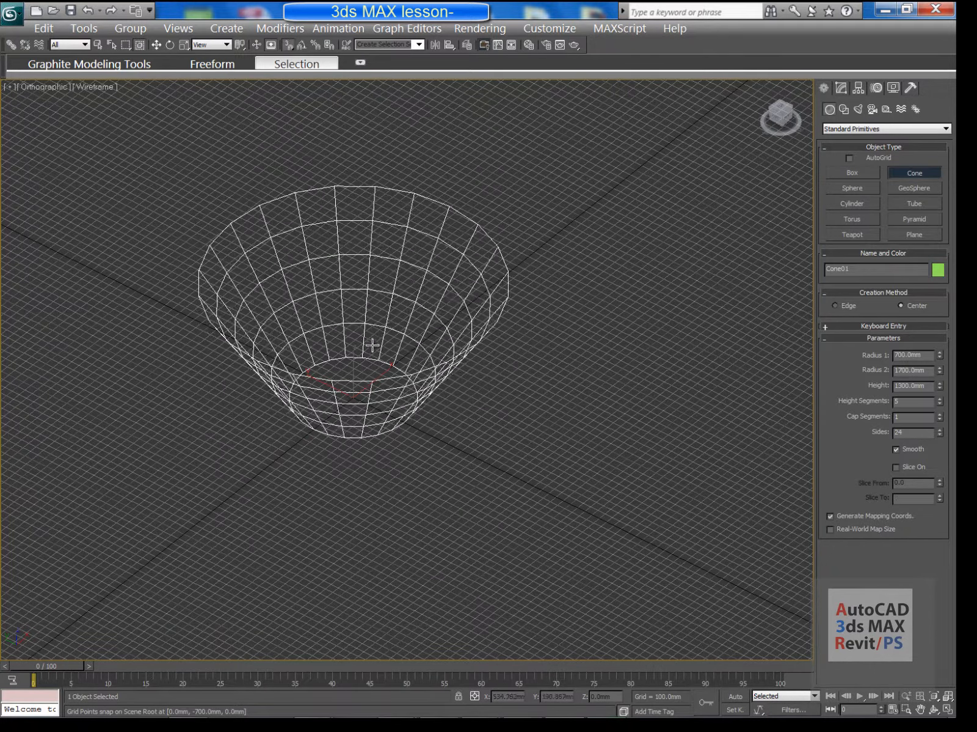
pyautogui.click(381, 259)
pyautogui.click(379, 264)
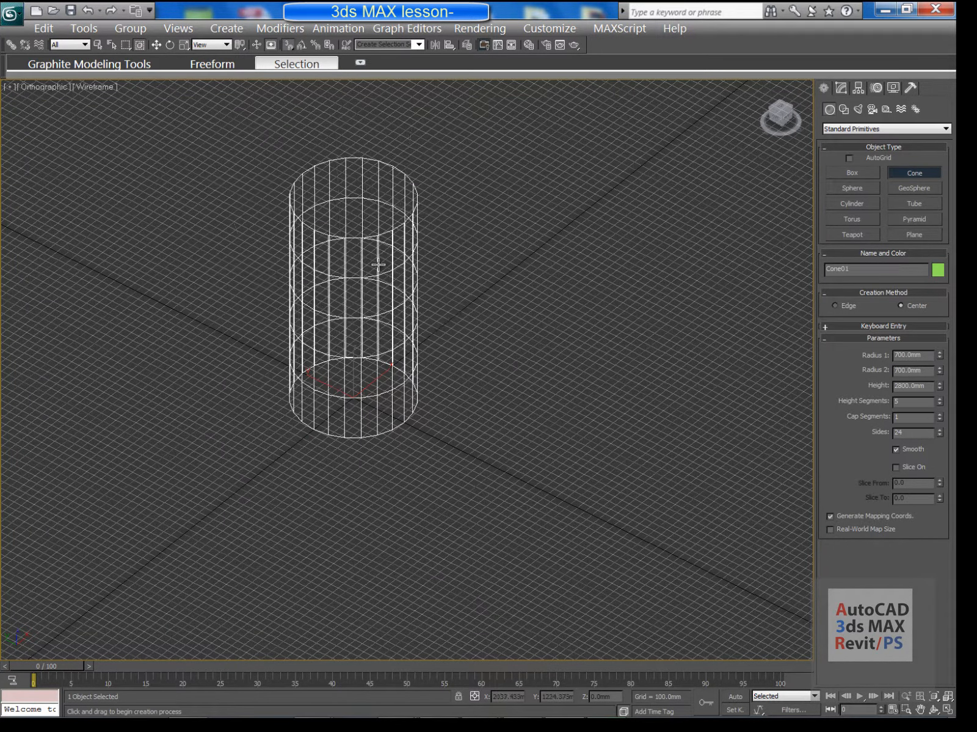
pyautogui.click(377, 298)
# Switch the viewport to shaded display with F3
pyautogui.moveTo(396, 335); pyautogui.dragTo(373, 428, button='middle')
pyautogui.press('F3')
pyautogui.scroll(4, 376, 428)
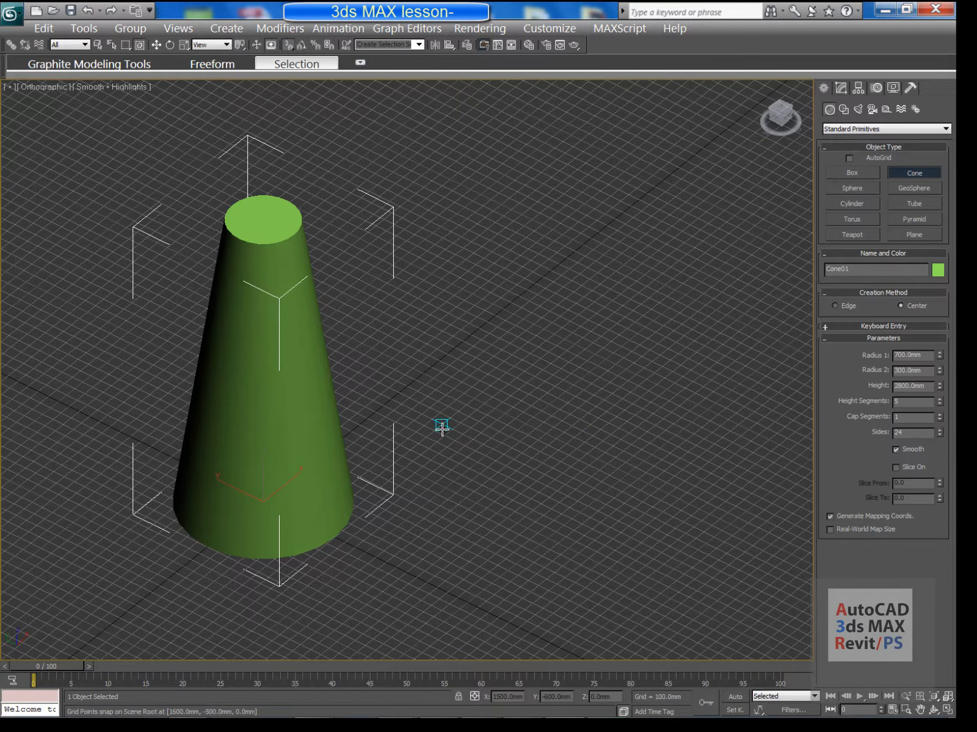
# Create Cone02 tapering from 447.214 mm to 147.214 mm over 2300 mm height
pyautogui.click(902, 177)
pyautogui.moveTo(647, 367); pyautogui.dragTo(423, 424, button='middle')
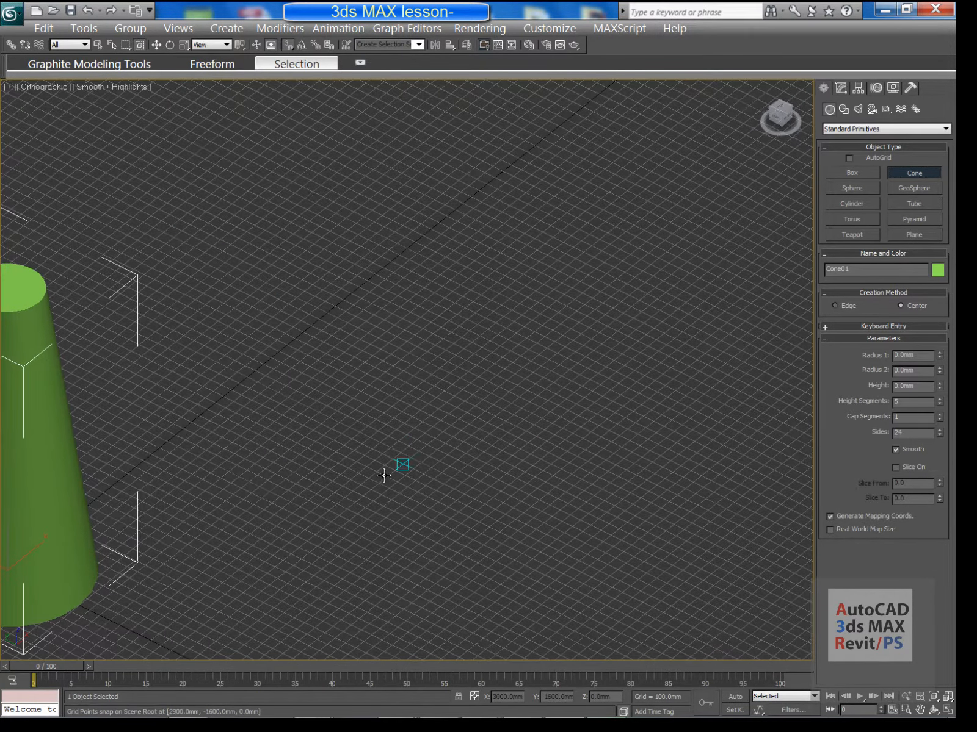
pyautogui.moveTo(336, 503); pyautogui.dragTo(391, 487)
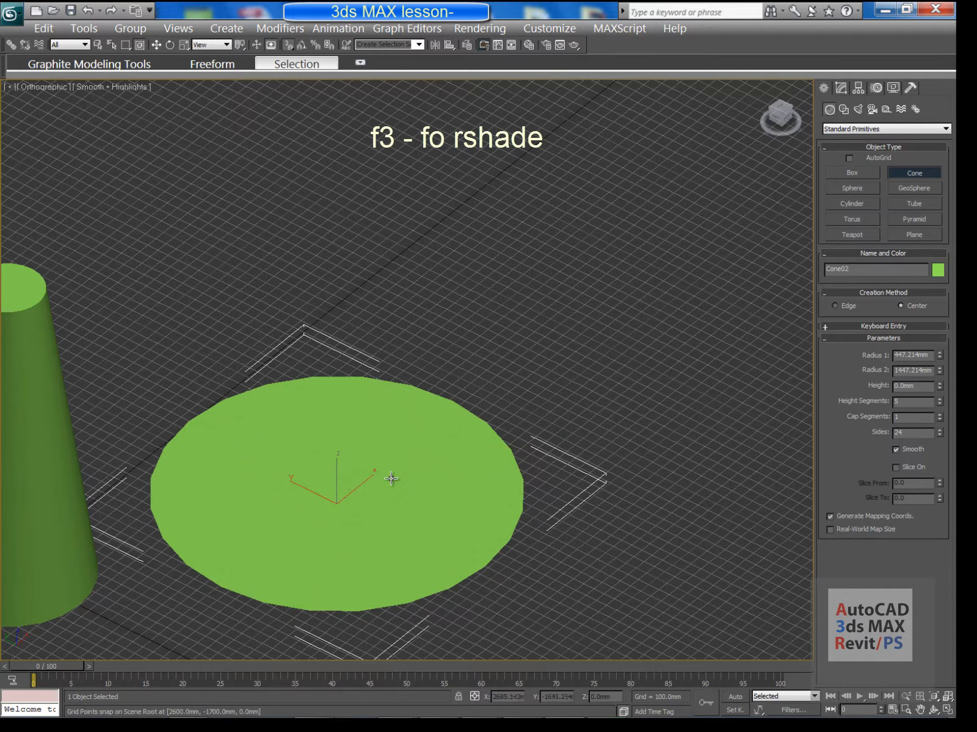
pyautogui.scroll(-5, 403, 256)
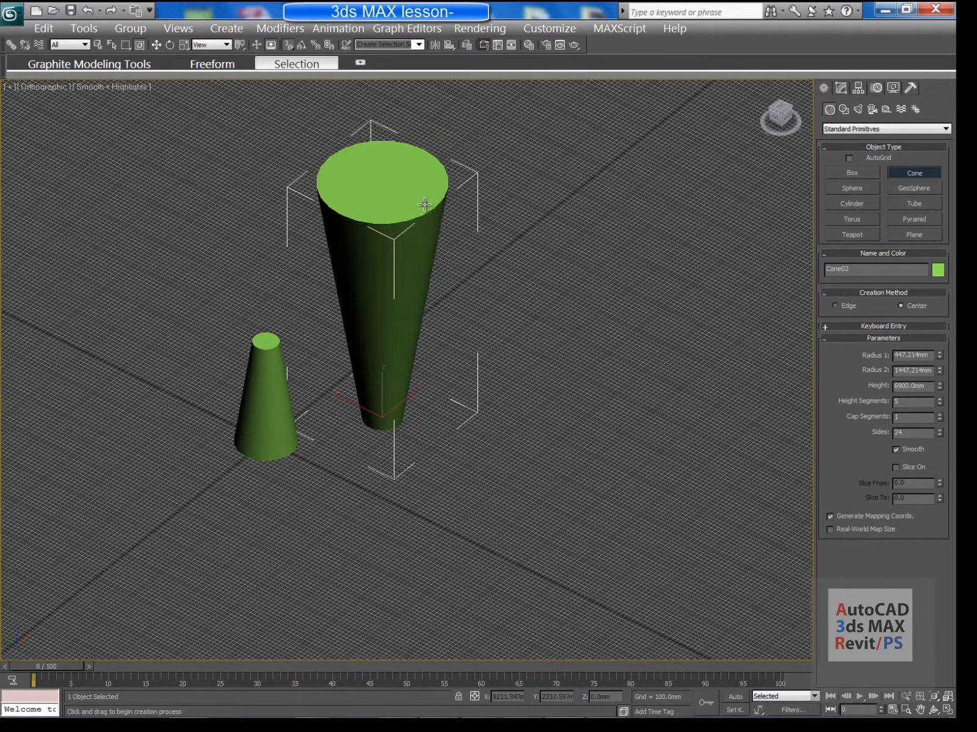
pyautogui.scroll(5, 410, 264)
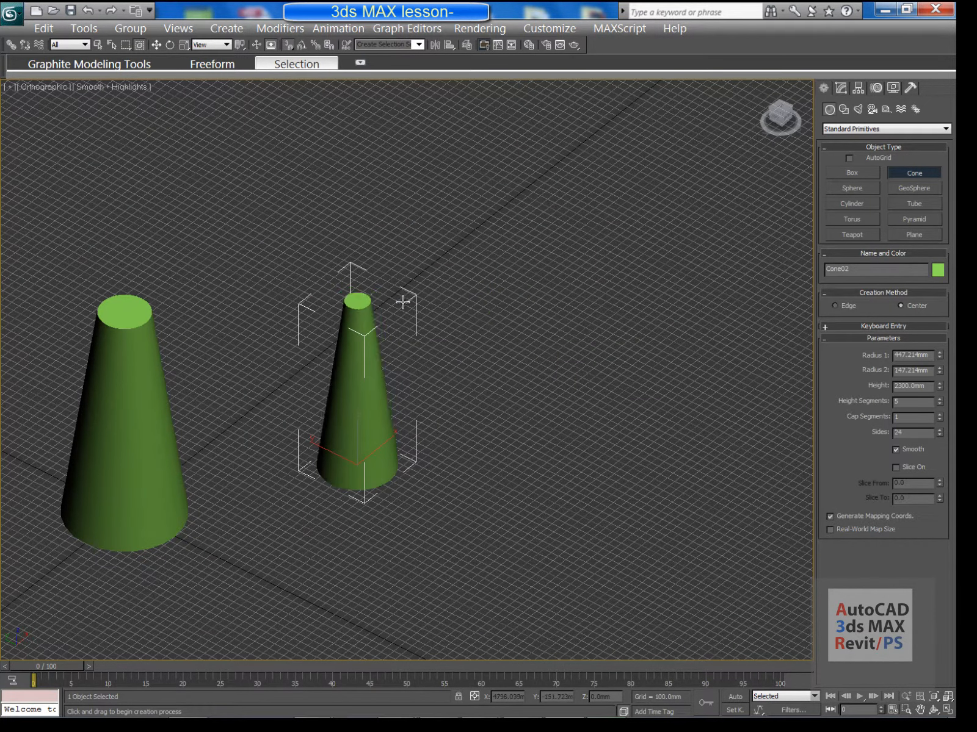
pyautogui.moveTo(357, 423); pyautogui.dragTo(332, 422, button='middle')
pyautogui.scroll(3, 347, 403)
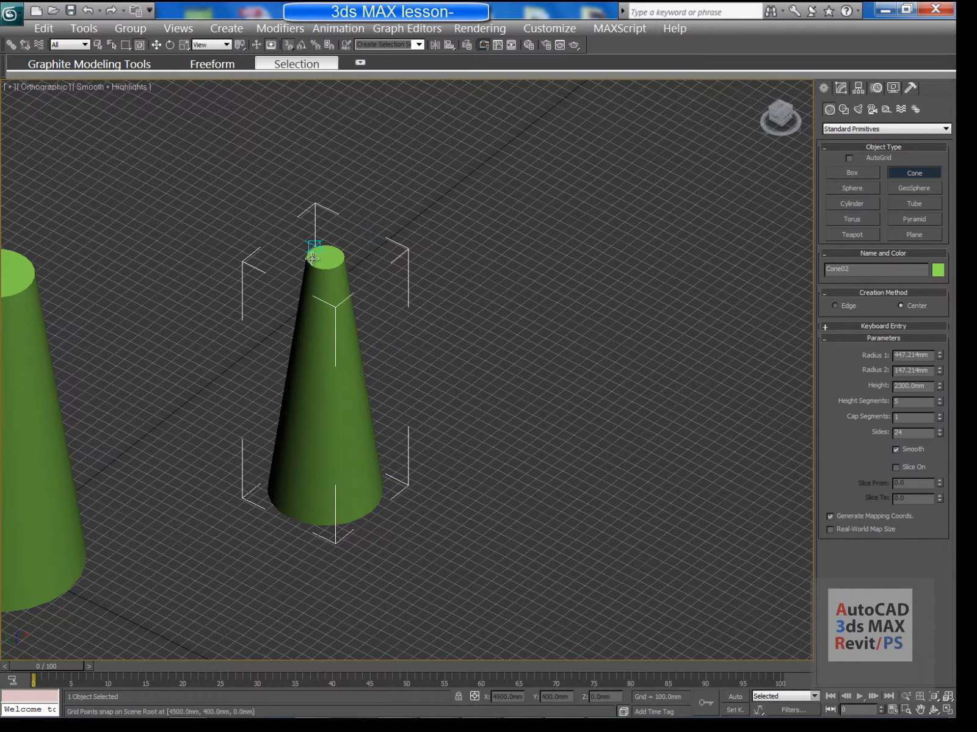
pyautogui.moveTo(420, 470); pyautogui.dragTo(349, 469, button='middle')
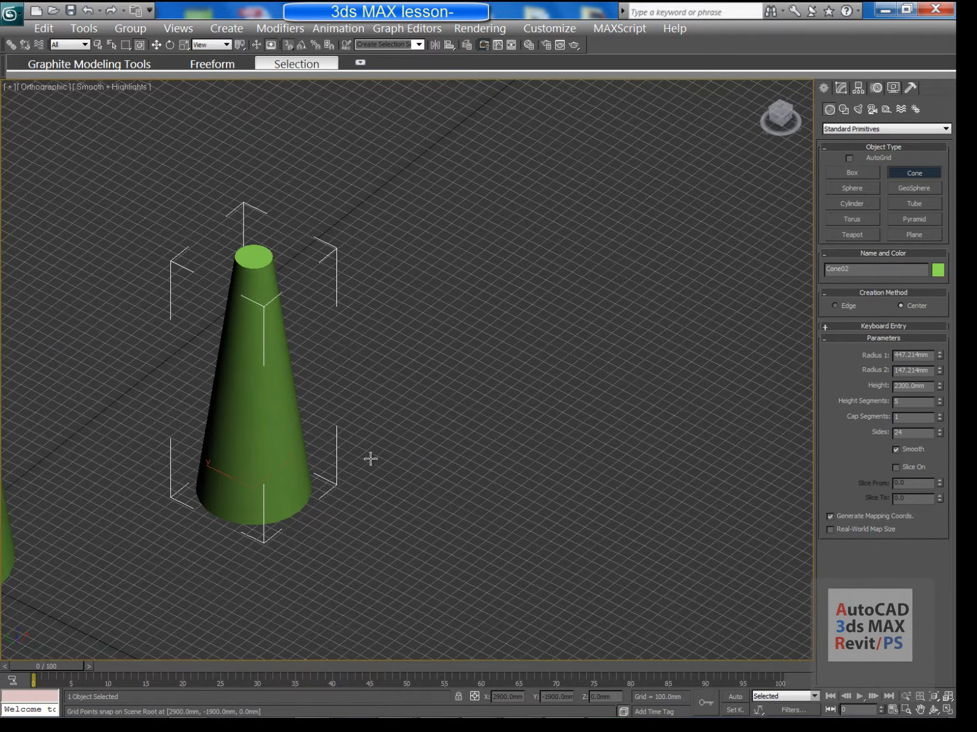
pyautogui.click(841, 87)
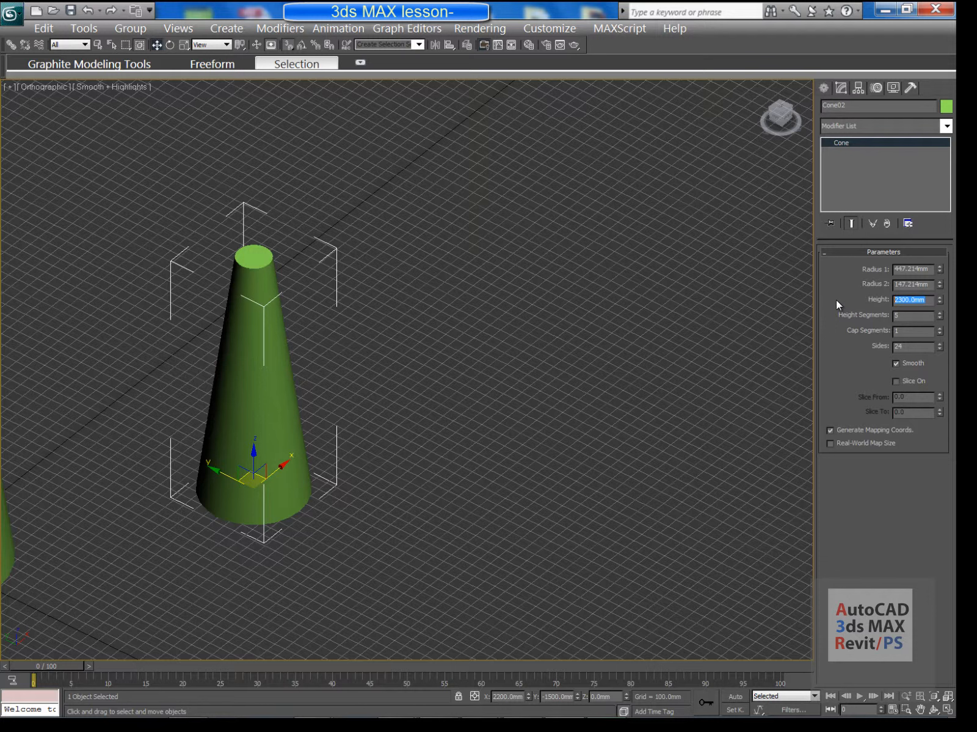
# Change Cone02's height to 1500 mm
pyautogui.write('14500')
pyautogui.press('Return')
pyautogui.moveTo(209, 413); pyautogui.dragTo(323, 444, button='middle')
pyautogui.scroll(4, 322, 445)
pyautogui.moveTo(397, 340); pyautogui.dragTo(390, 179, button='middle')
pyautogui.scroll(2, 390, 179)
pyautogui.moveTo(317, 165); pyautogui.dragTo(342, 253, button='middle')
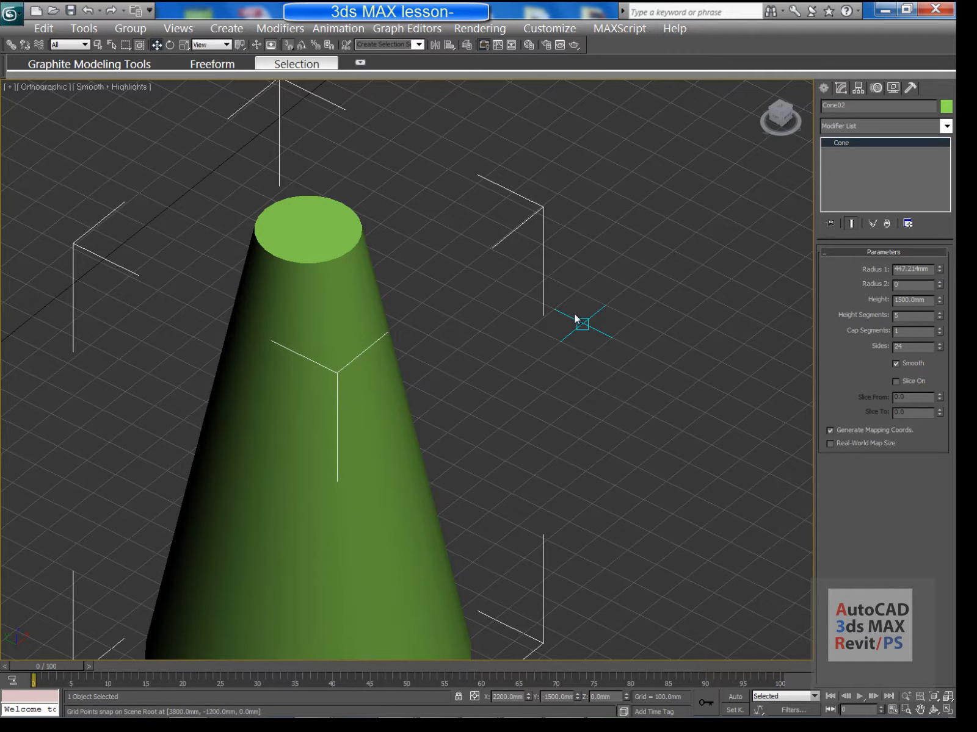
# Set Cone02's top radius to 0 mm for a sharp point and return to wireframe
pyautogui.press('Return')
pyautogui.scroll(-4, 397, 328)
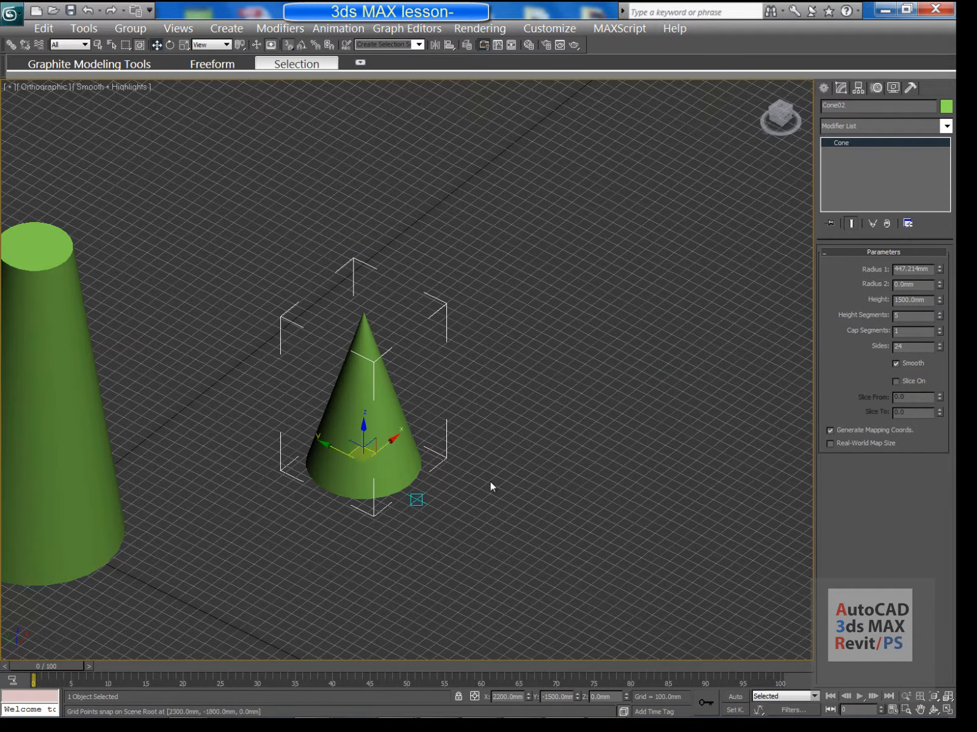
pyautogui.press('F3')
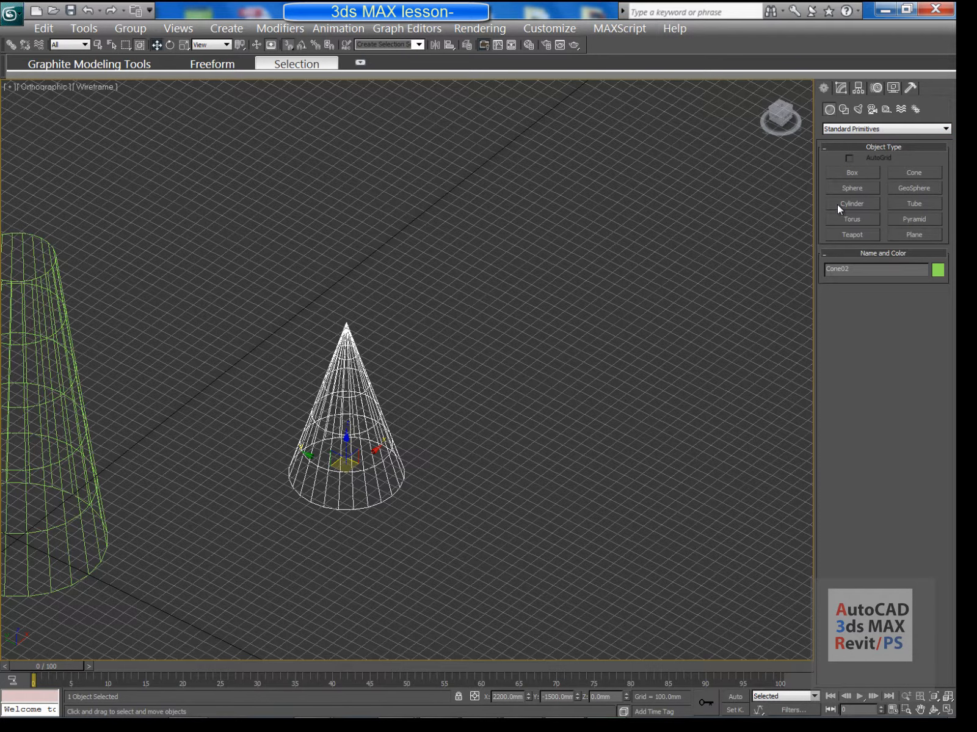
# Draw a 500 mm sphere on empty grid
pyautogui.click(851, 188)
pyautogui.scroll(5, 379, 383)
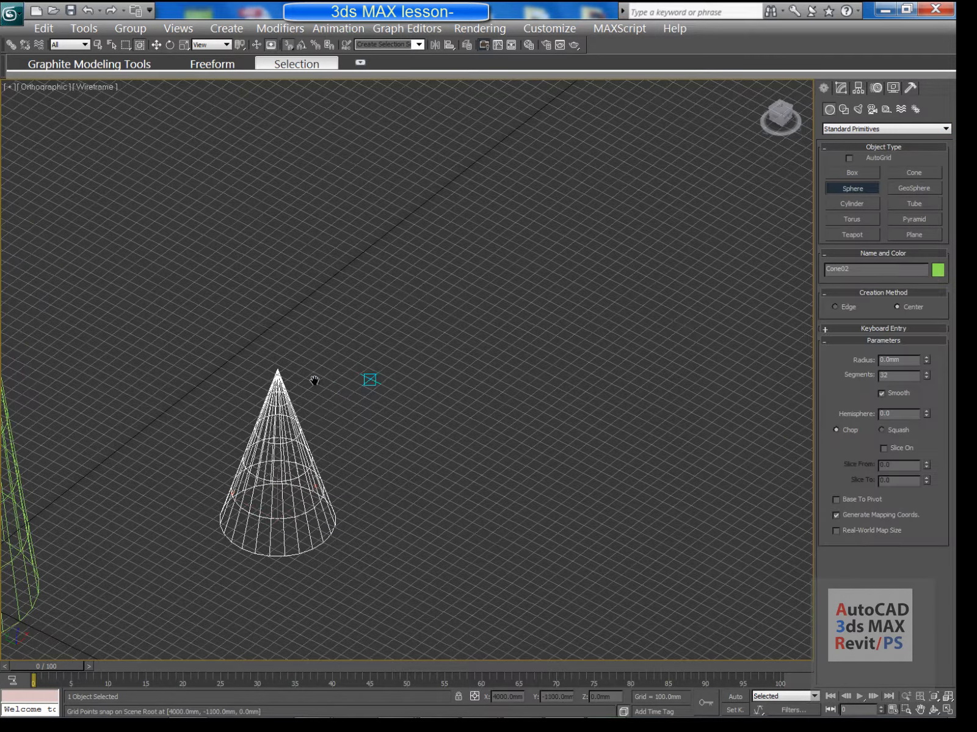
pyautogui.moveTo(358, 369); pyautogui.dragTo(357, 371, button='middle')
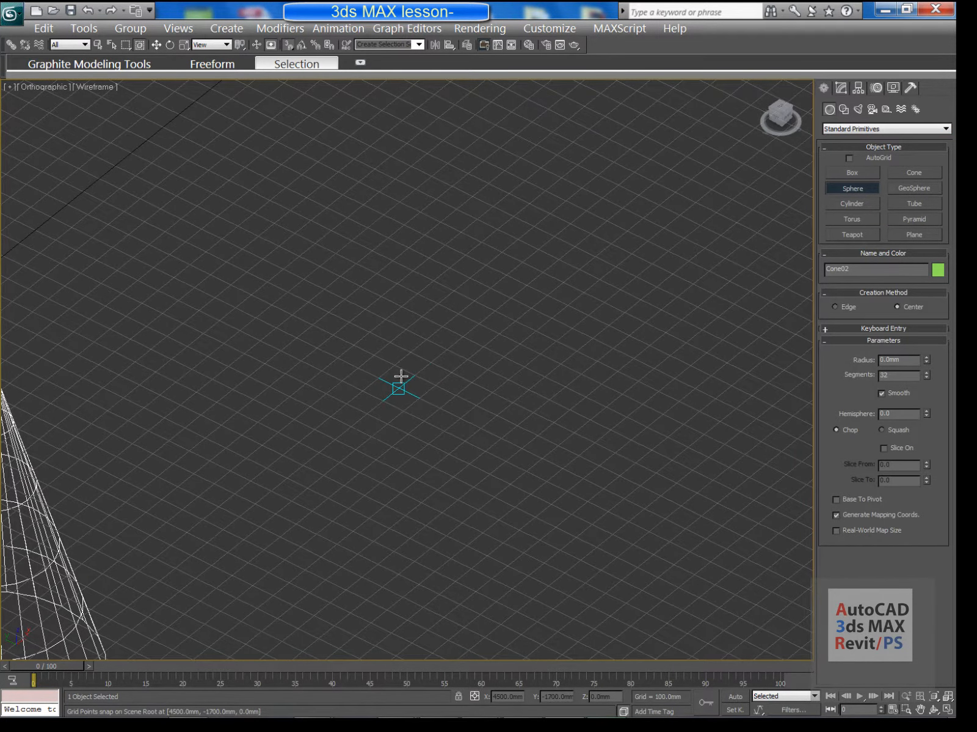
pyautogui.moveTo(398, 385); pyautogui.dragTo(478, 324)
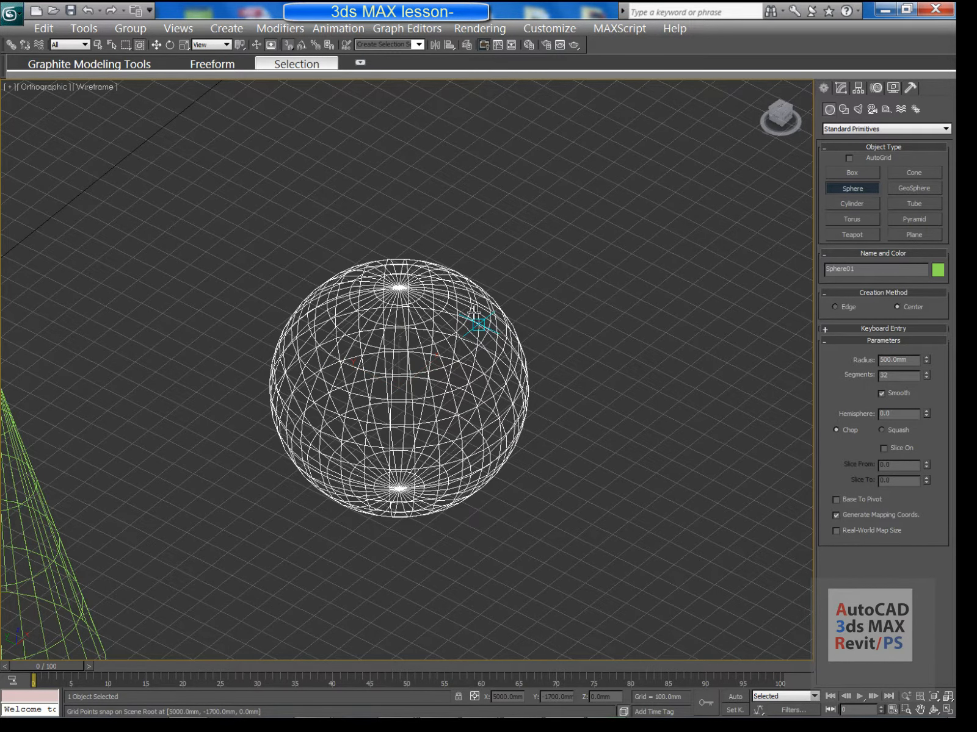
# Show the scene shaded with edged faces (F3, F4)
pyautogui.press('F3')
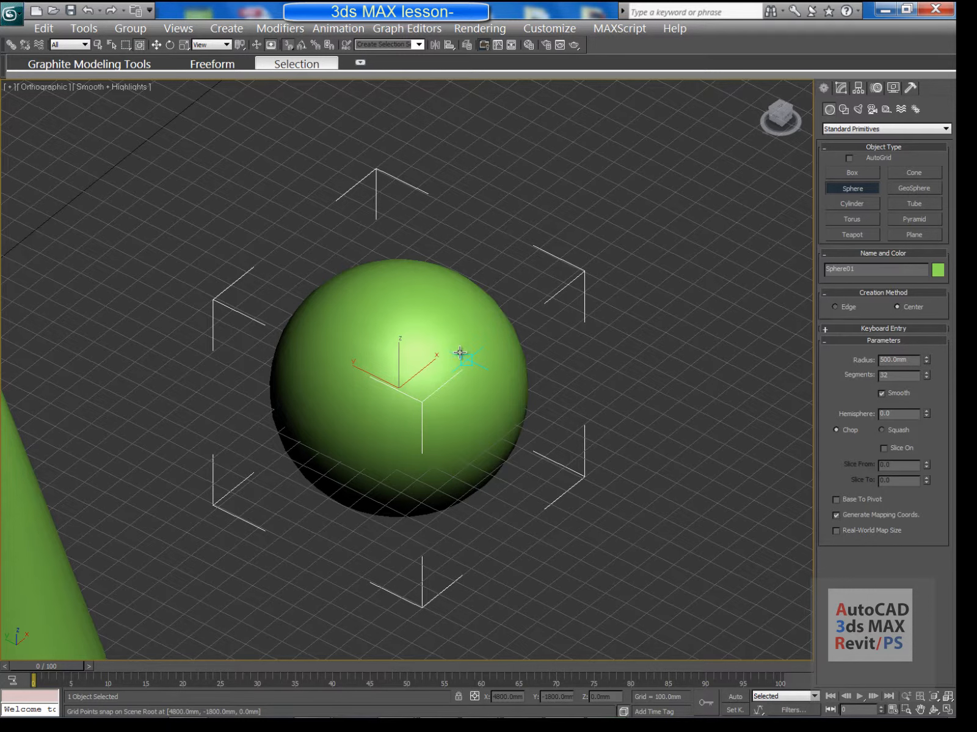
pyautogui.press('F4')
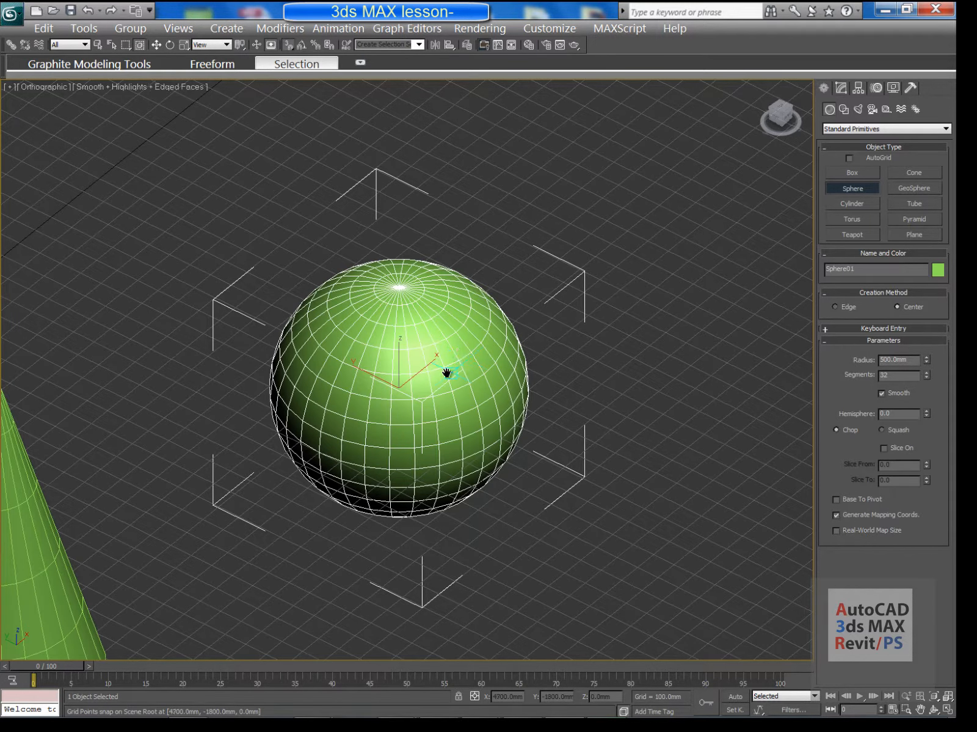
pyautogui.scroll(-5, 447, 373)
pyautogui.scroll(5, 435, 363)
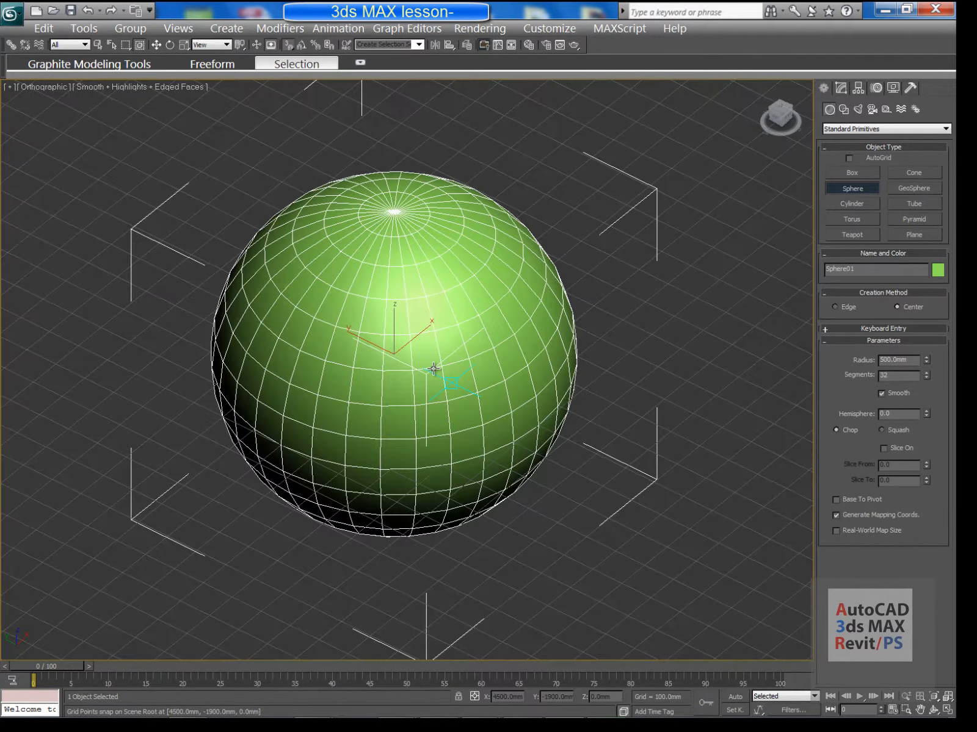
pyautogui.moveTo(545, 316); pyautogui.dragTo(686, 423, button='middle')
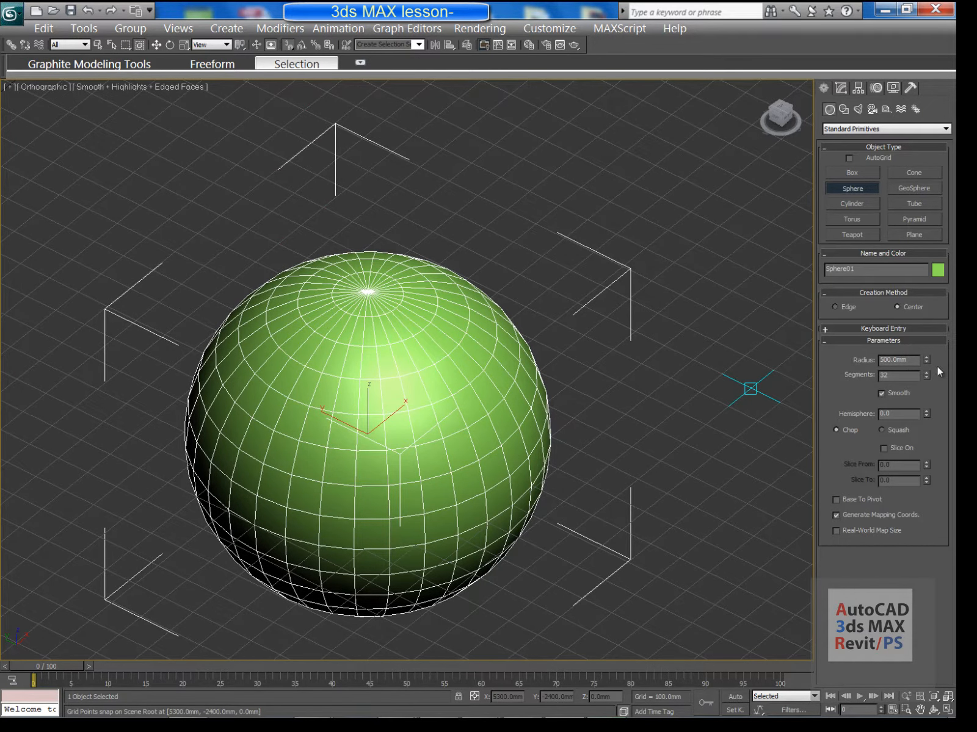
pyautogui.scroll(-3, 425, 367)
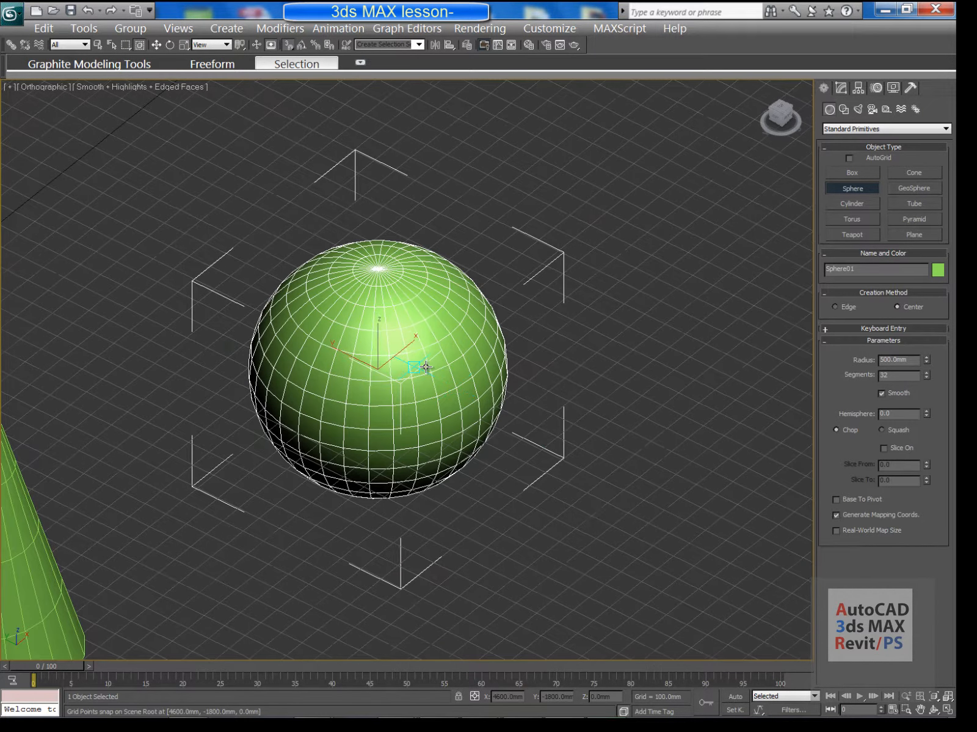
pyautogui.click(933, 710)
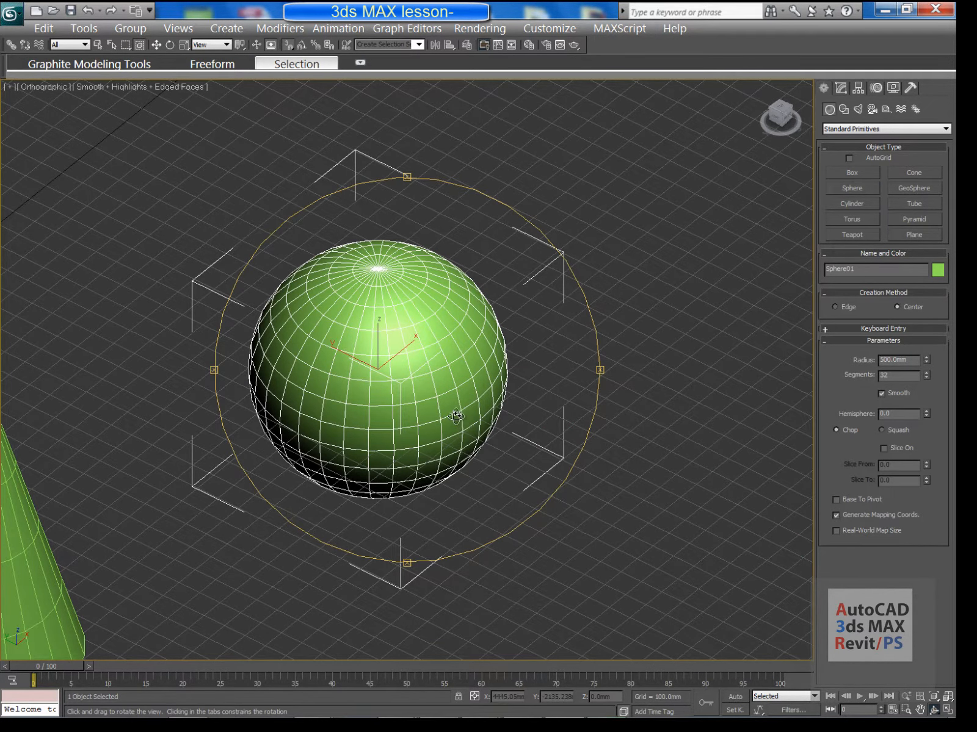
pyautogui.moveTo(457, 417); pyautogui.dragTo(456, 410)
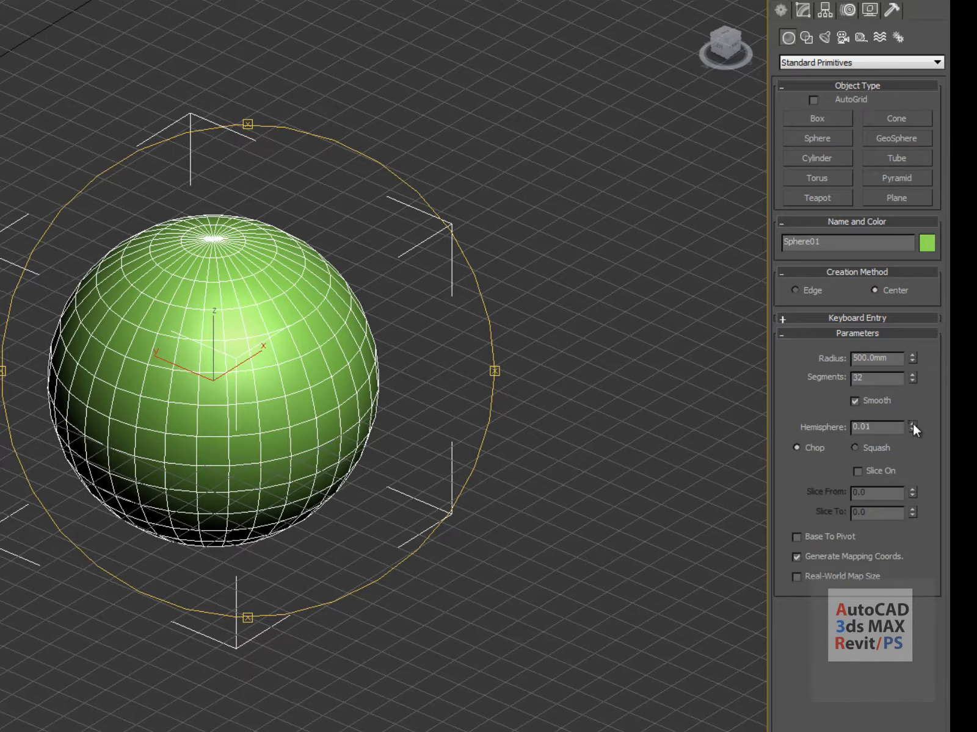
# Set Sphere01's radius to 630 mm and segments to 35
pyautogui.moveTo(926, 415); pyautogui.dragTo(946, 452)
pyautogui.moveTo(911, 355); pyautogui.dragTo(911, 345)
pyautogui.moveTo(517, 359); pyautogui.dragTo(498, 386, button='middle')
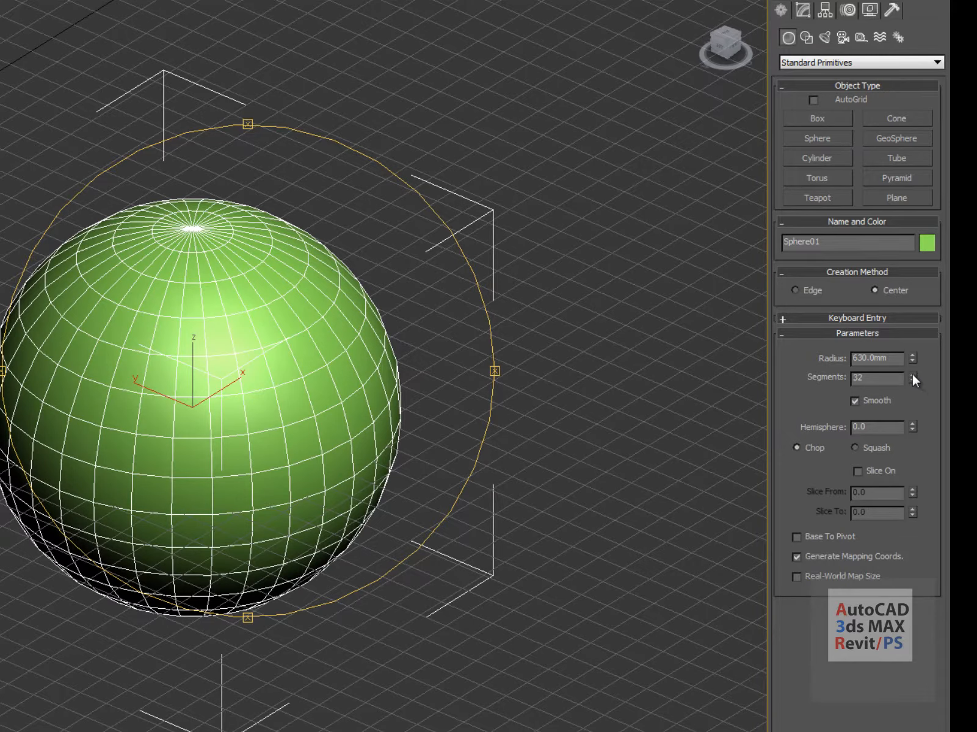
pyautogui.moveTo(912, 375); pyautogui.dragTo(912, 342)
pyautogui.moveTo(508, 284); pyautogui.dragTo(435, 305, button='middle')
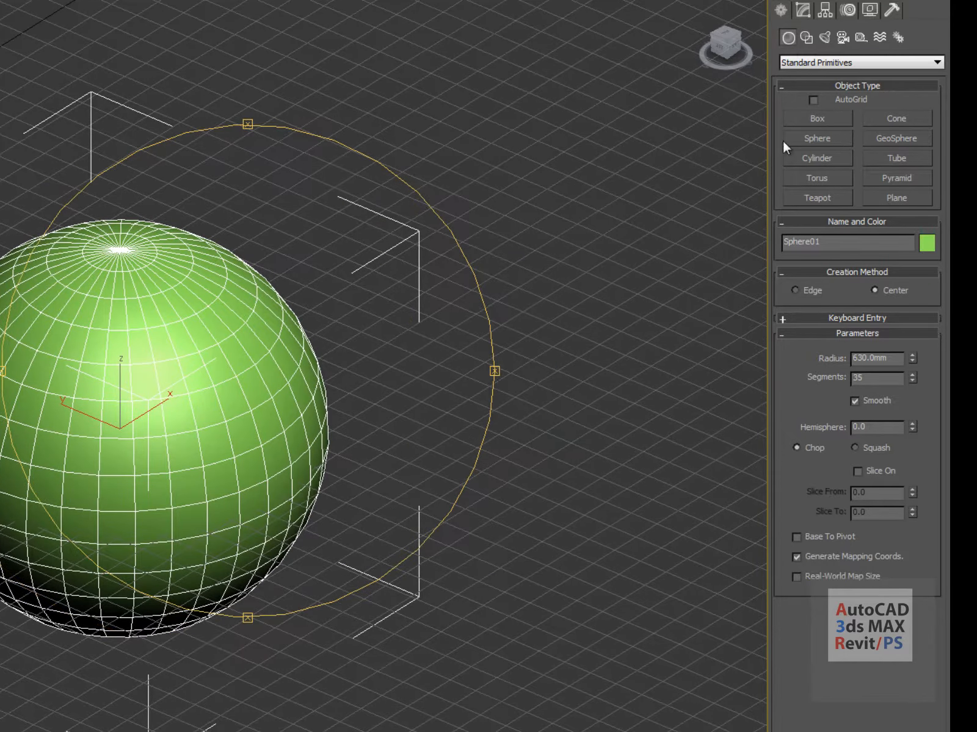
pyautogui.moveTo(464, 260); pyautogui.dragTo(306, 277, button='middle')
# Create GeoSphere01 with a 608.276 mm radius beside the sphere
pyautogui.click(891, 140)
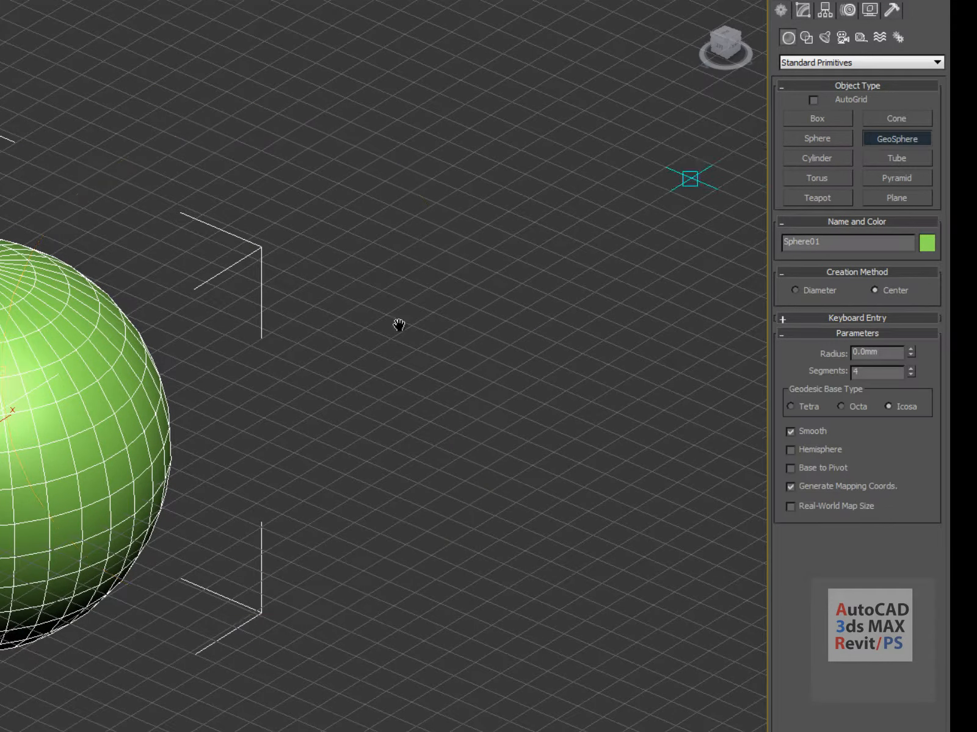
pyautogui.moveTo(399, 325); pyautogui.dragTo(196, 431, button='middle')
pyautogui.moveTo(196, 432); pyautogui.dragTo(276, 346)
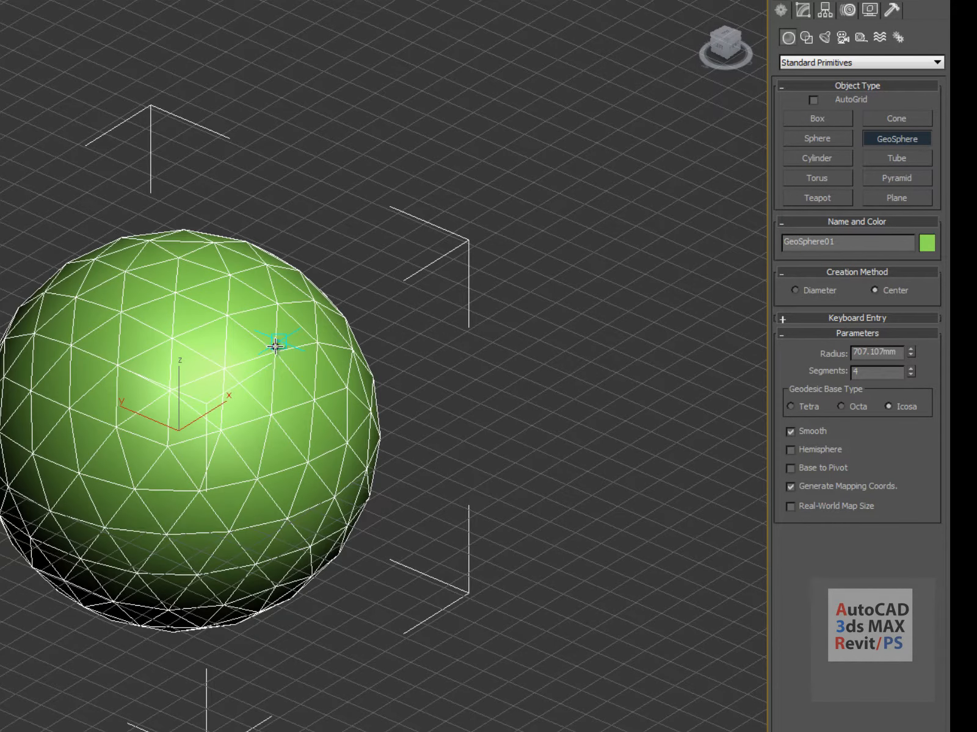
pyautogui.moveTo(79, 485); pyautogui.dragTo(456, 294, button='middle')
pyautogui.moveTo(447, 392); pyautogui.dragTo(36, 580, button='middle')
pyautogui.moveTo(30, 516); pyautogui.dragTo(329, 408, button='middle')
pyautogui.scroll(1, 34, 490)
pyautogui.moveTo(18, 431); pyautogui.dragTo(350, 298, button='middle')
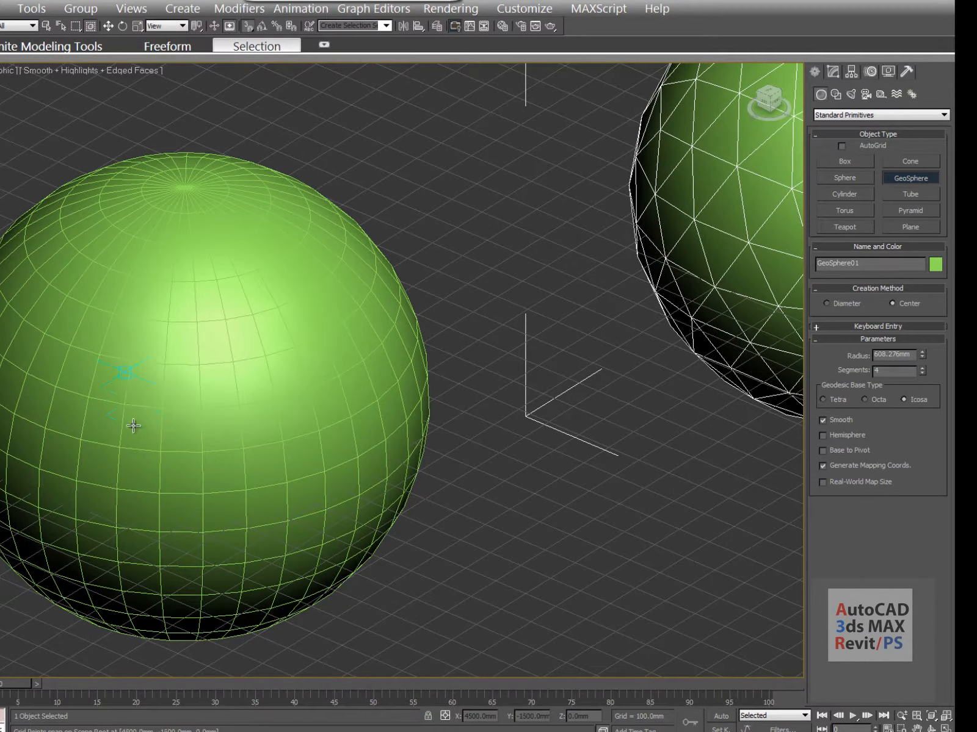
pyautogui.moveTo(635, 336); pyautogui.dragTo(203, 453, button='middle')
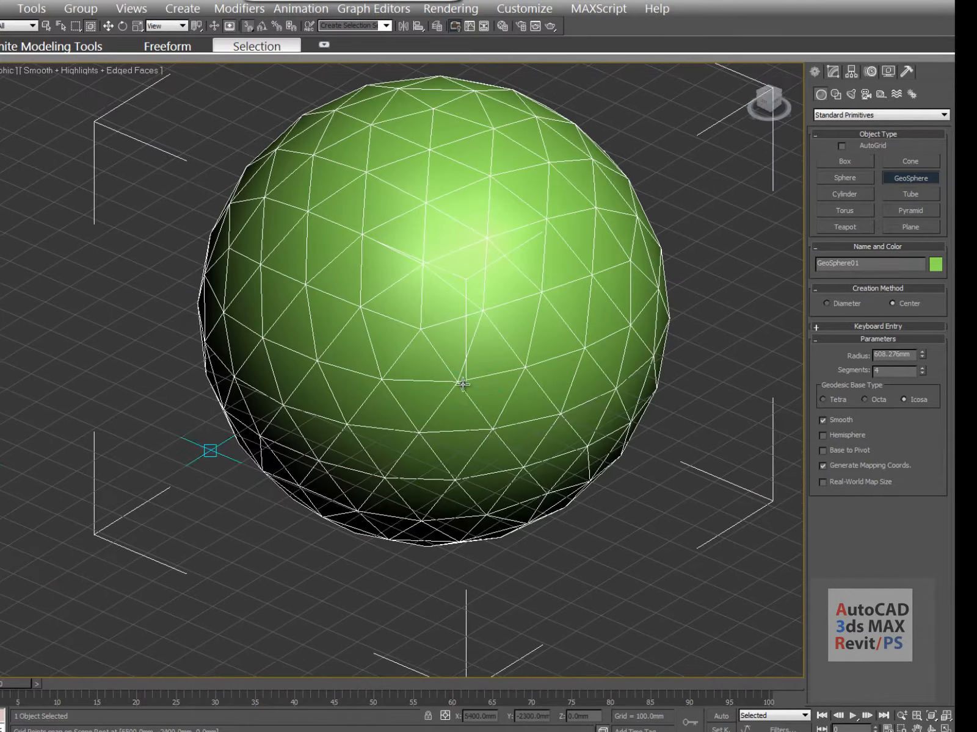
pyautogui.moveTo(523, 349); pyautogui.dragTo(268, 468, button='middle')
pyautogui.moveTo(215, 494); pyautogui.dragTo(273, 457, button='middle')
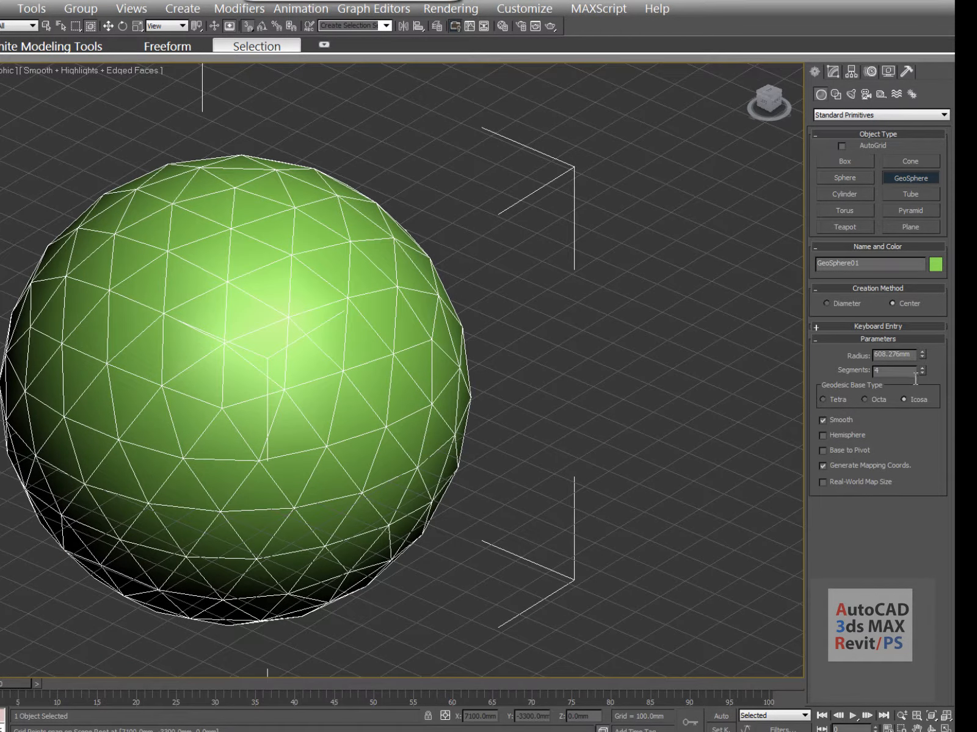
# Raise segments to 7, try Tetra then back to Icosa, and toggle Hemisphere on and off
pyautogui.moveTo(923, 372); pyautogui.dragTo(917, 338)
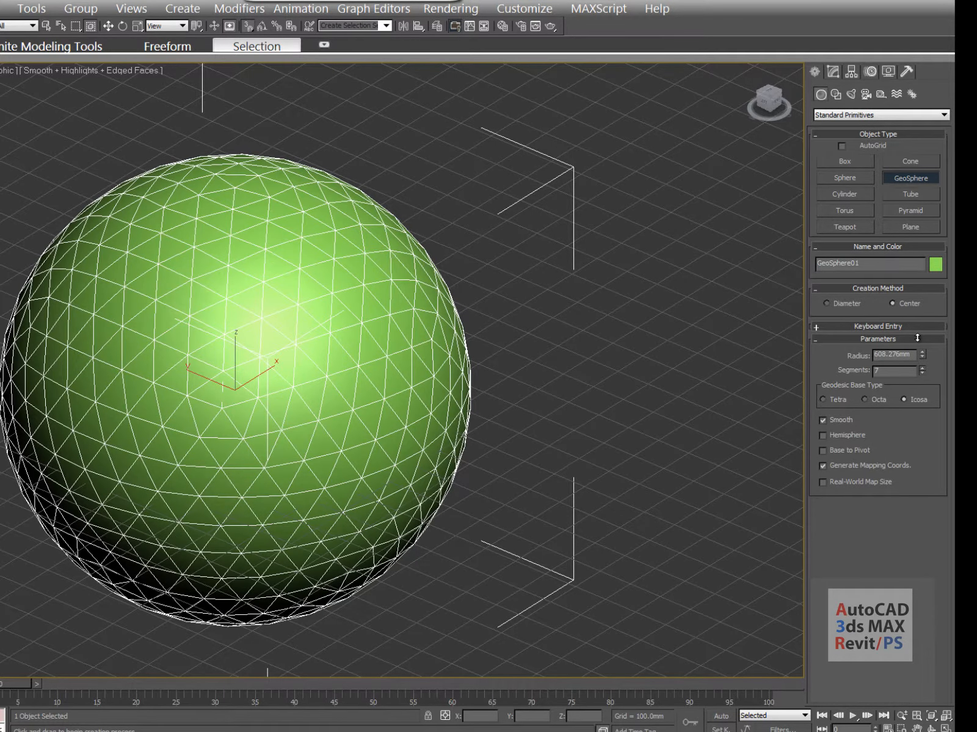
pyautogui.click(830, 401)
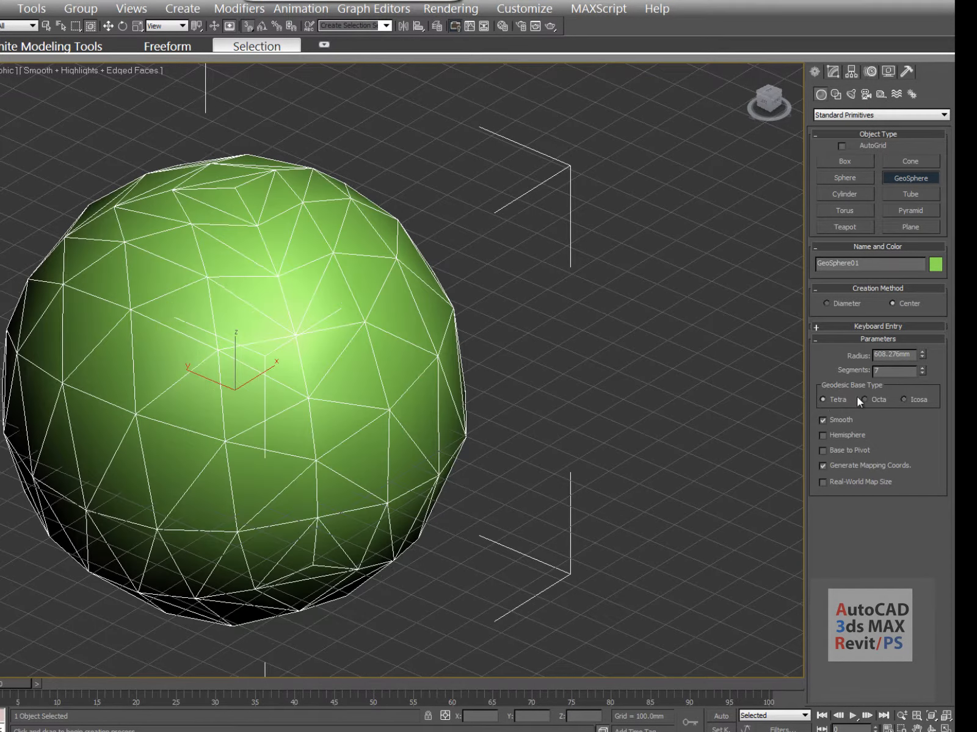
pyautogui.click(903, 399)
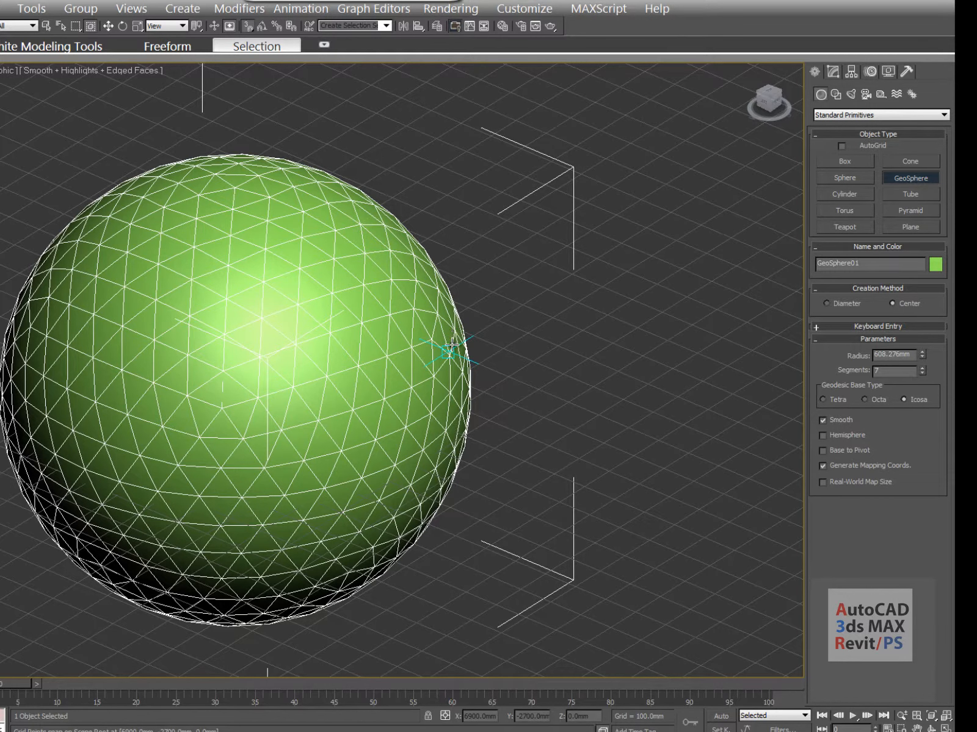
pyautogui.click(829, 439)
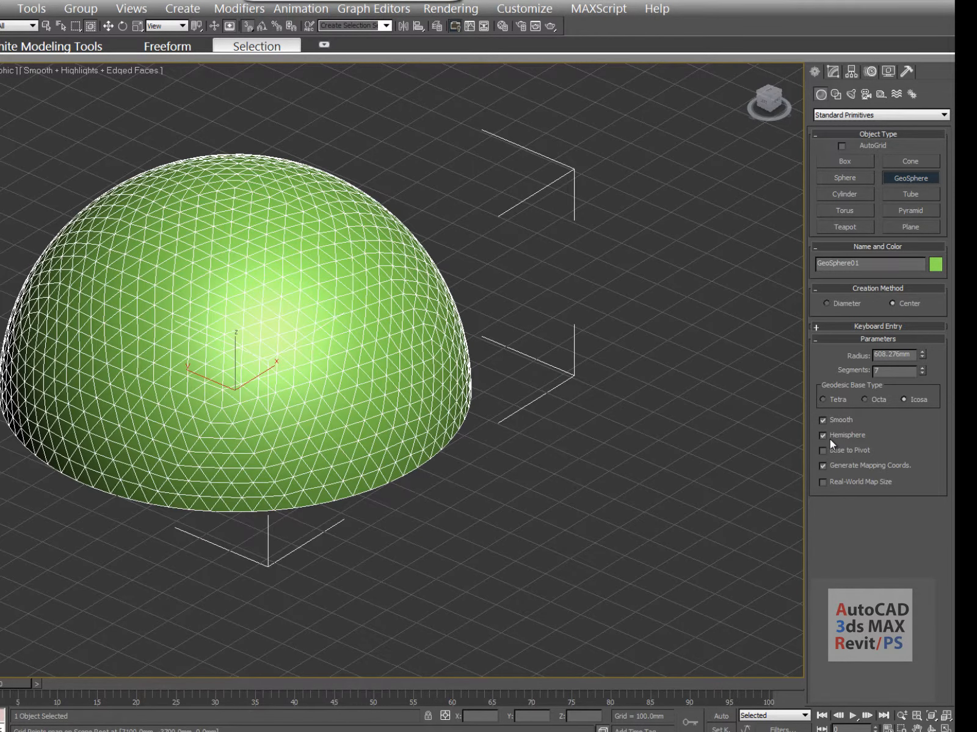
pyautogui.click(830, 434)
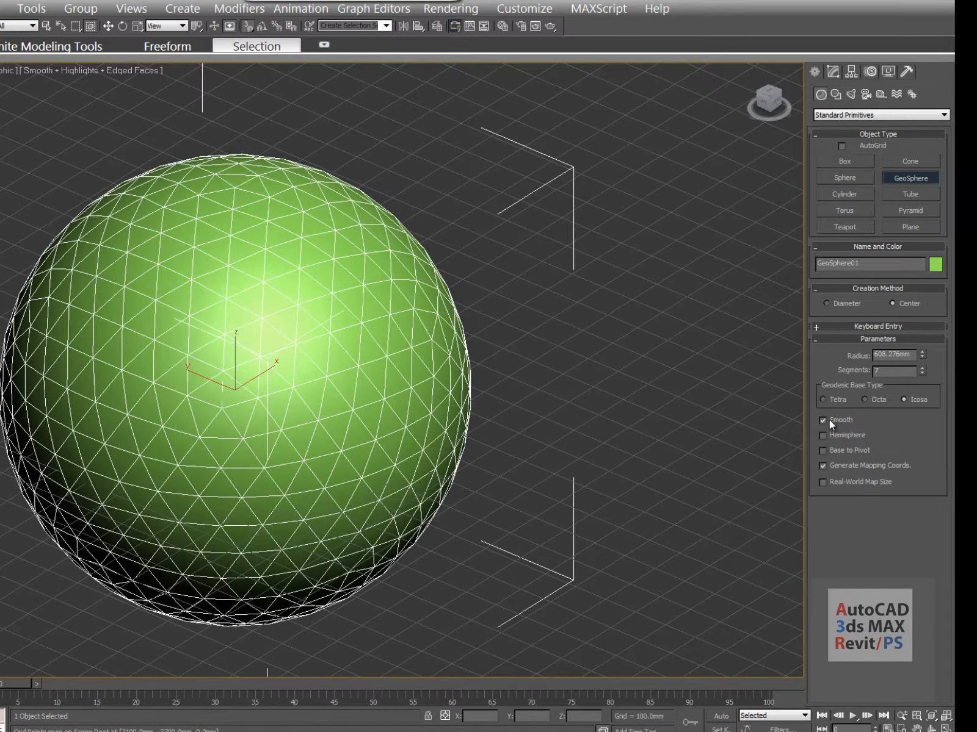
# Raise the GeoSphere's segment count to 11
pyautogui.moveTo(450, 307); pyautogui.dragTo(549, 297, button='middle')
pyautogui.moveTo(318, 284); pyautogui.dragTo(301, 337, button='middle')
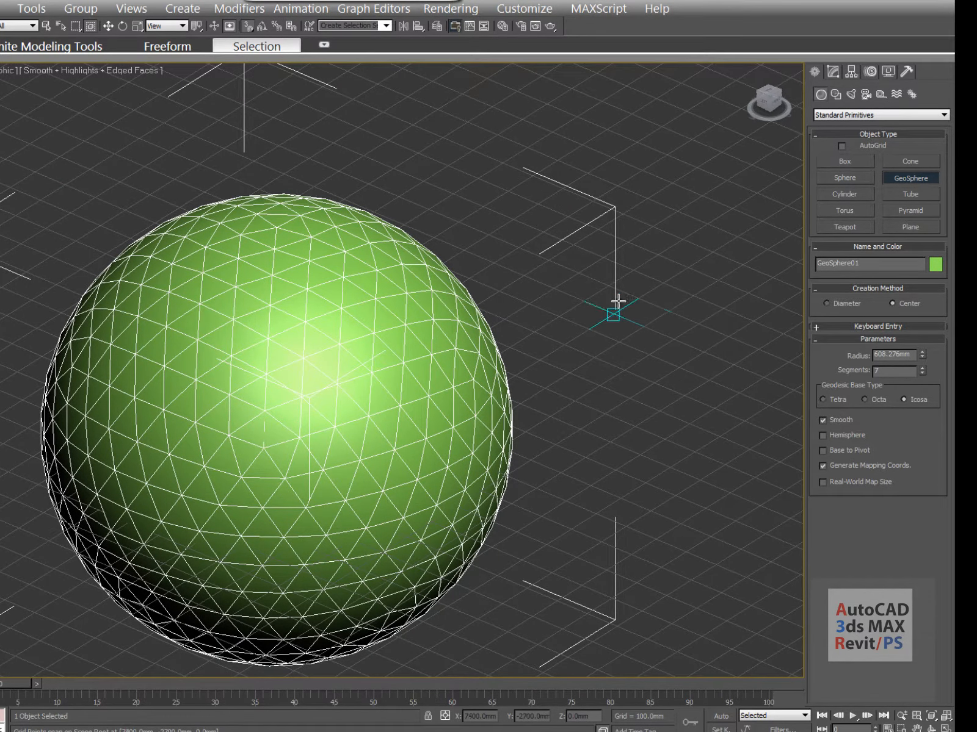
pyautogui.moveTo(674, 322); pyautogui.dragTo(655, 334, button='middle')
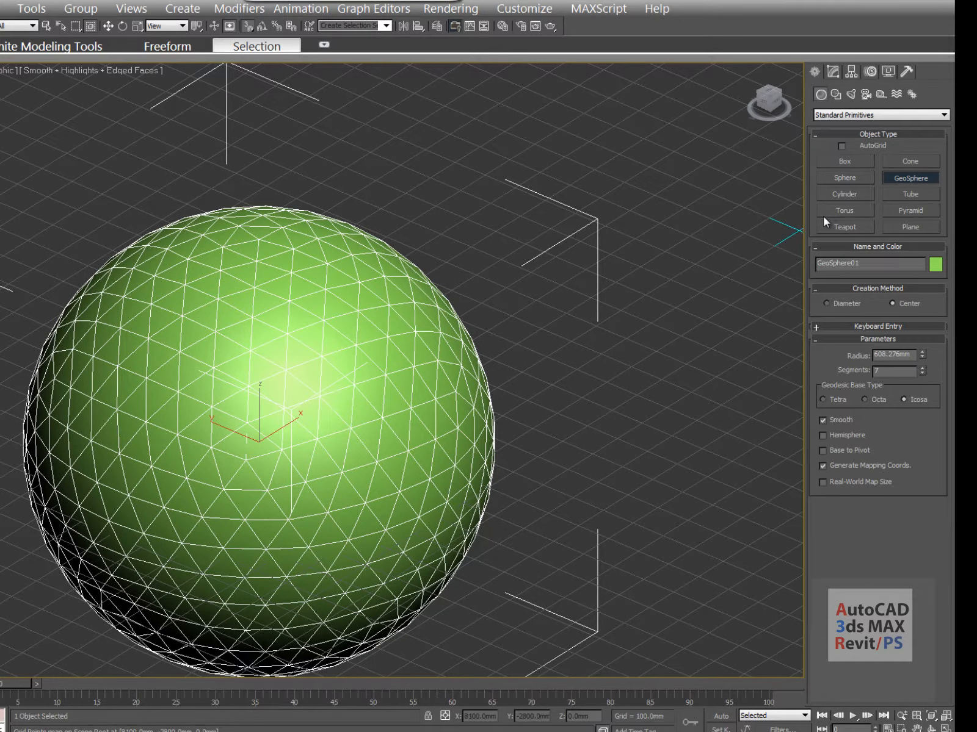
pyautogui.moveTo(796, 221); pyautogui.dragTo(691, 236, button='middle')
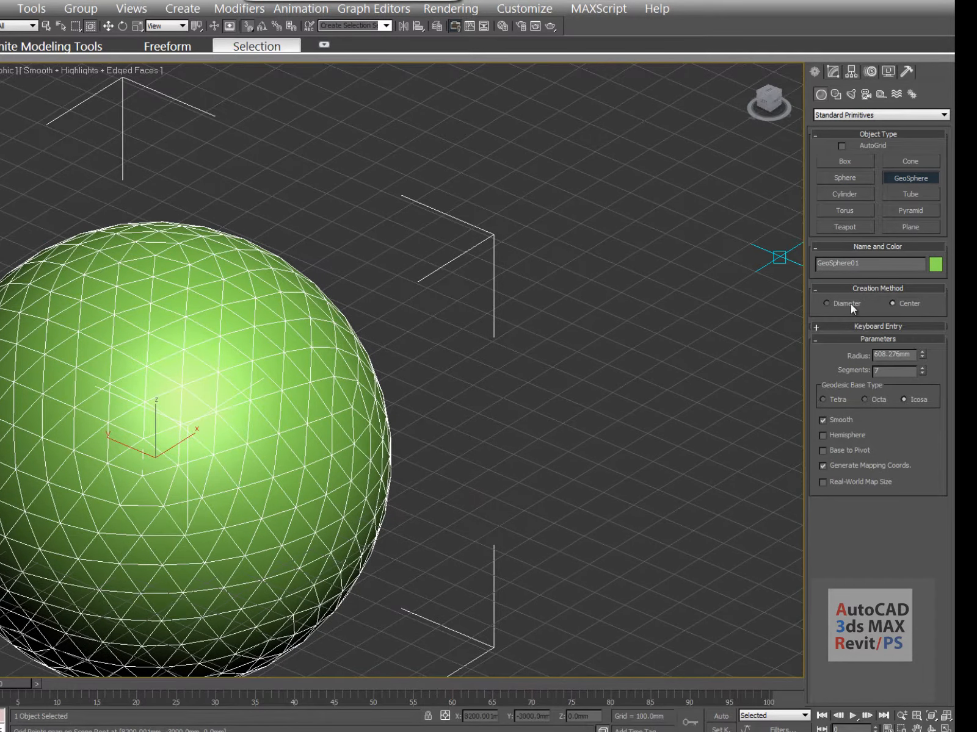
pyautogui.click(922, 368)
pyautogui.click(922, 368)
pyautogui.click(922, 368)
pyautogui.click(922, 368)
pyautogui.moveTo(537, 450); pyautogui.dragTo(571, 415, button='middle')
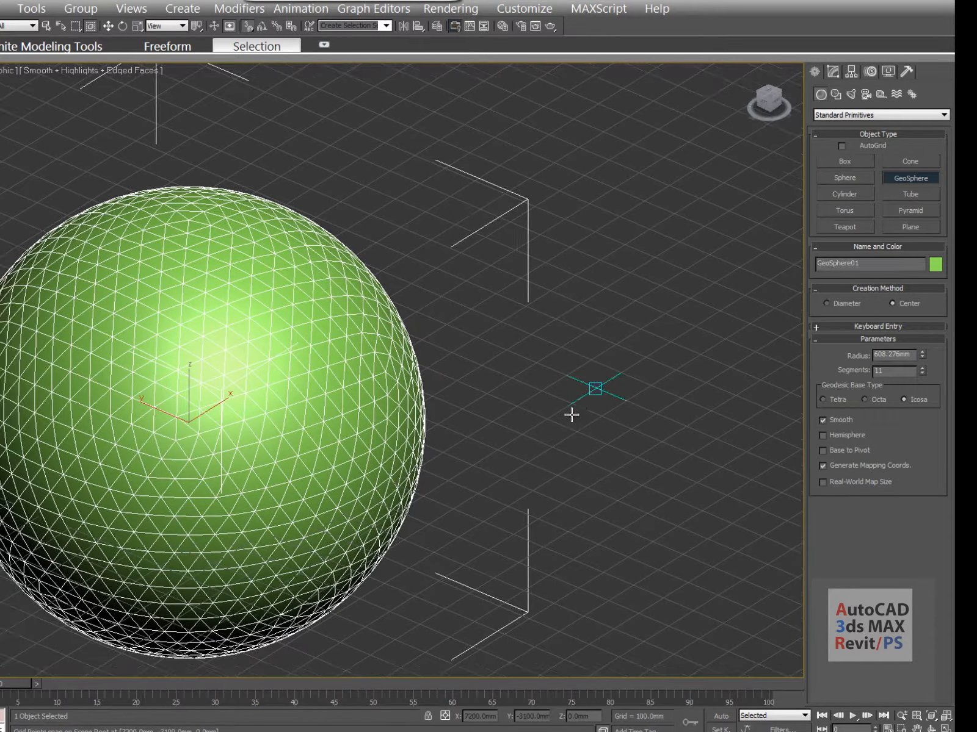
pyautogui.moveTo(573, 314); pyautogui.dragTo(530, 358, button='middle')
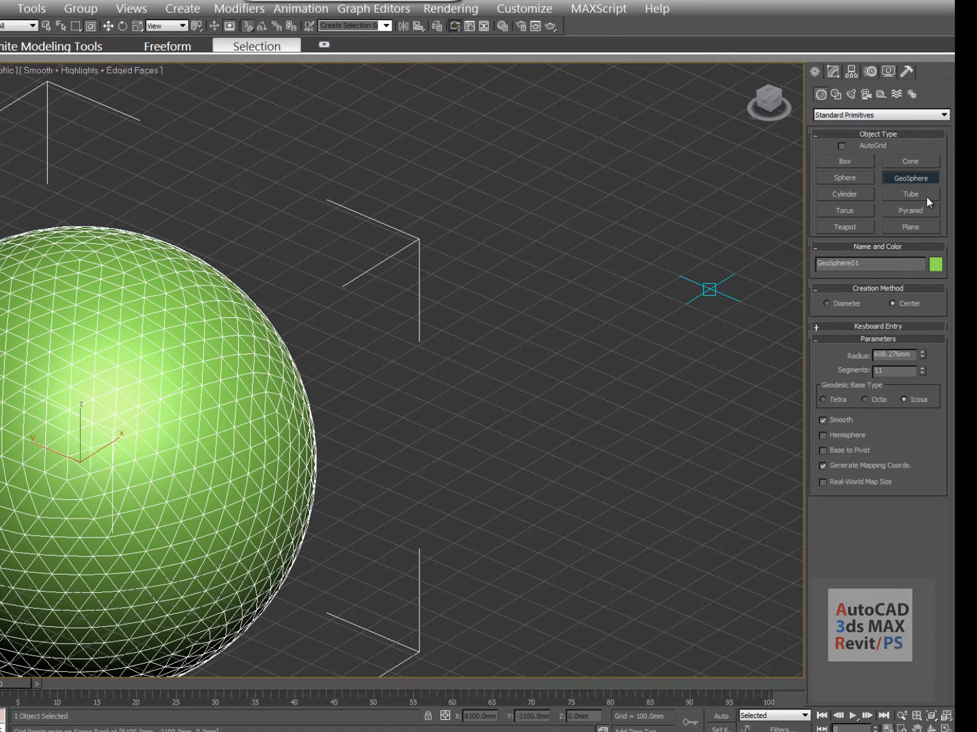
pyautogui.click(845, 194)
pyautogui.moveTo(466, 317); pyautogui.dragTo(362, 360, button='middle')
# Create Cylinder01 with a 200 mm radius and 600 mm height
pyautogui.scroll(-3, 412, 425)
pyautogui.moveTo(405, 436); pyautogui.dragTo(316, 422, button='middle')
pyautogui.scroll(3, 369, 410)
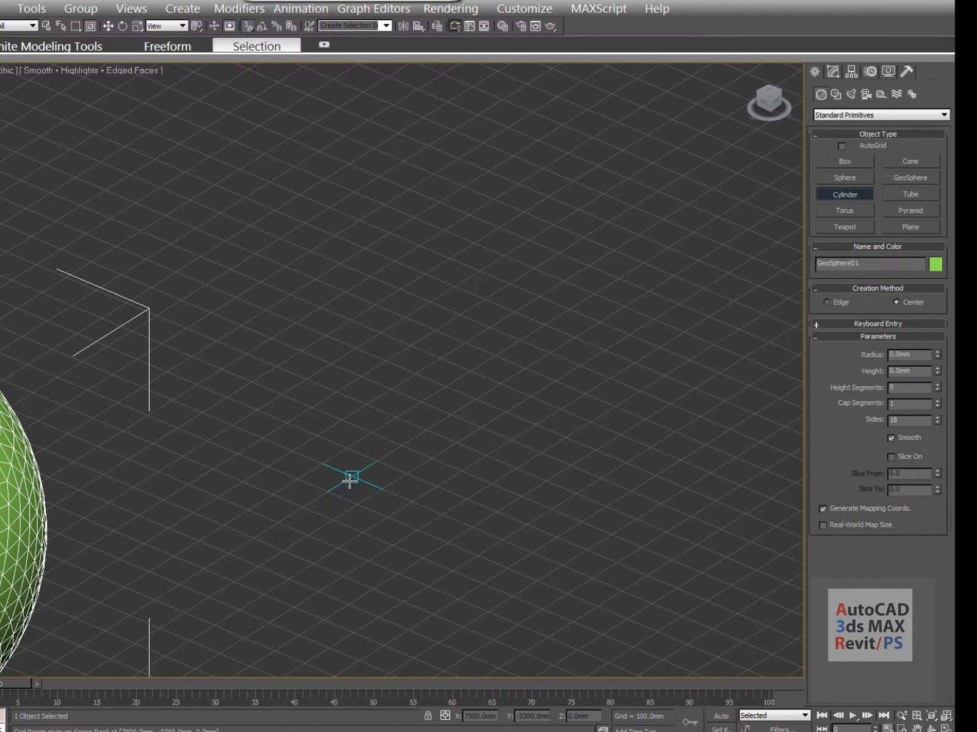
pyautogui.moveTo(350, 479); pyautogui.dragTo(393, 452)
pyautogui.moveTo(398, 446); pyautogui.dragTo(399, 442)
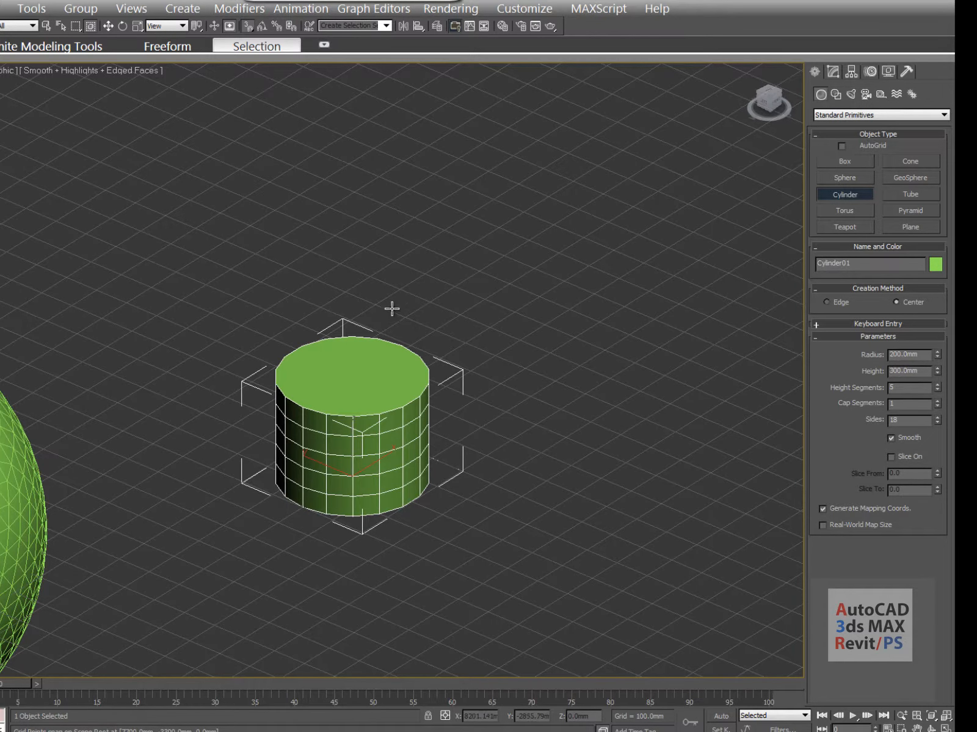
pyautogui.click(393, 194)
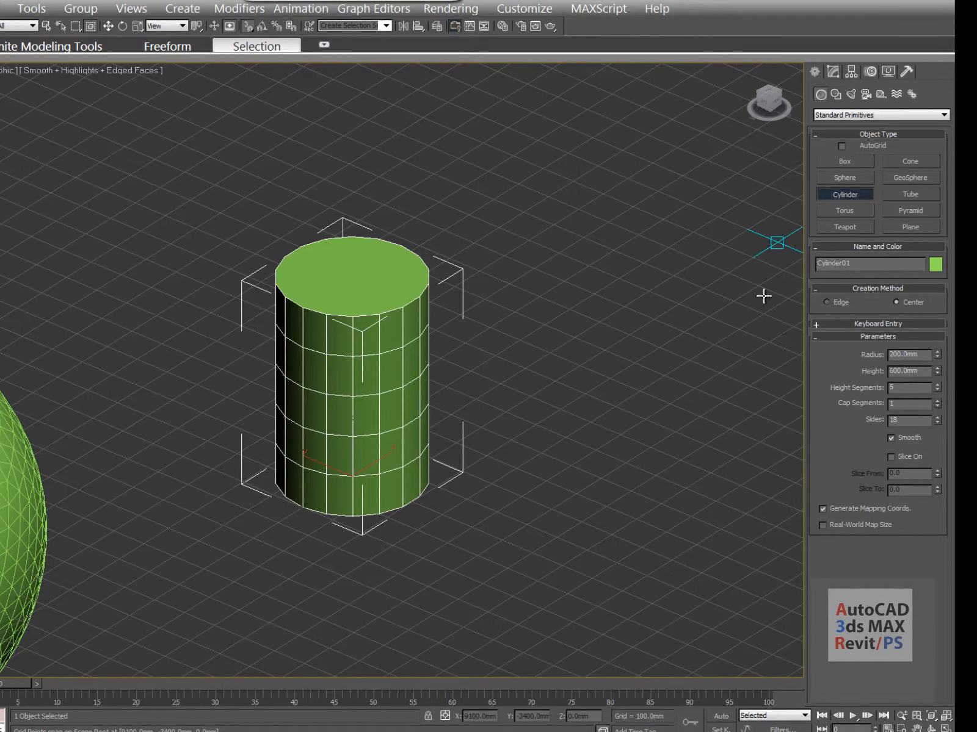
# Create Cylinder02 beside it at 200 mm radius and 700 mm height
pyautogui.moveTo(475, 386); pyautogui.dragTo(409, 381, button='middle')
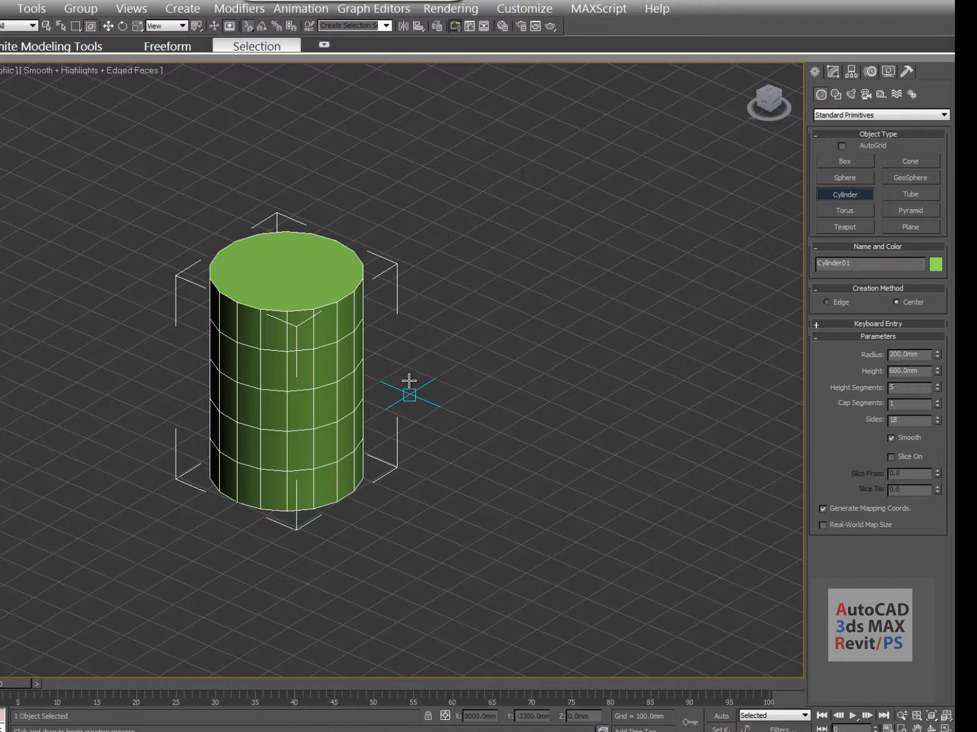
pyautogui.moveTo(476, 400); pyautogui.dragTo(367, 440, button='middle')
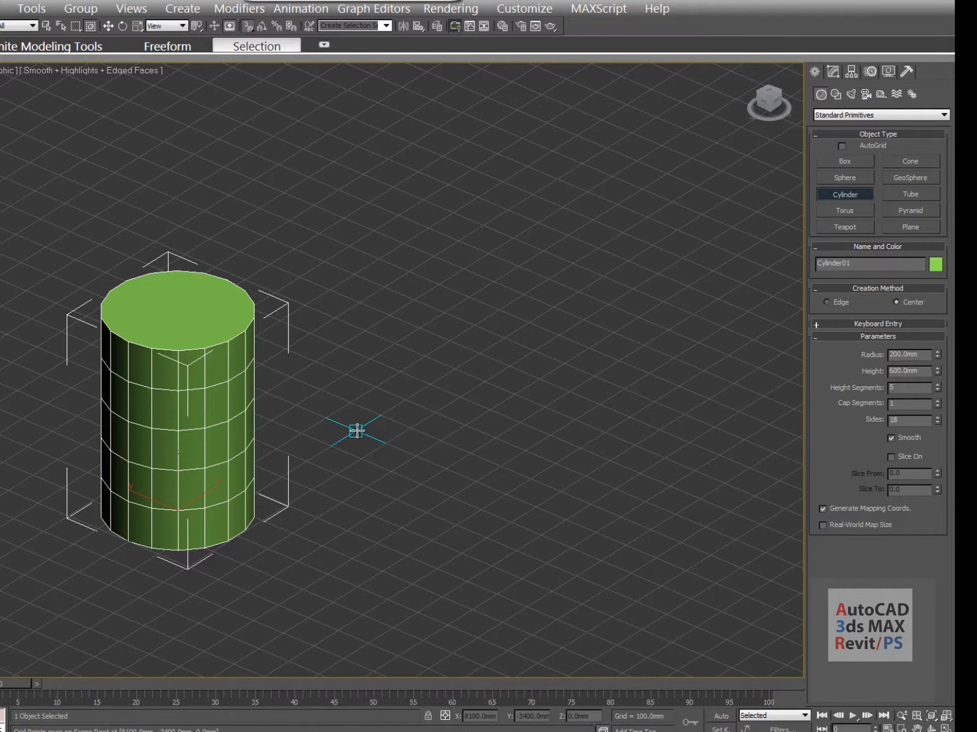
pyautogui.click(357, 431)
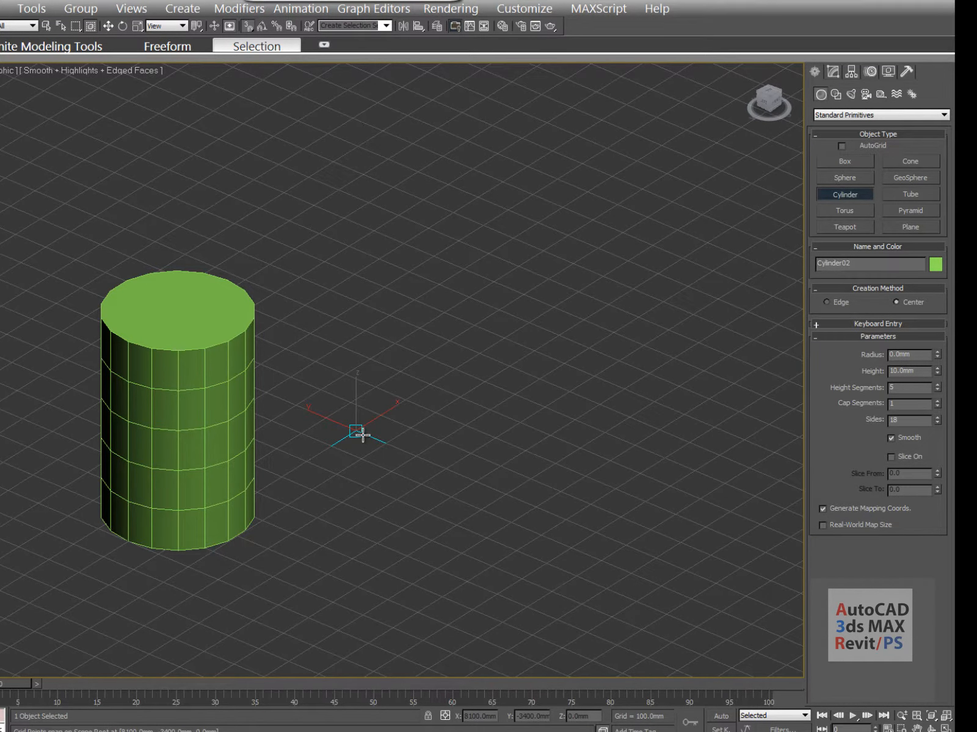
pyautogui.moveTo(362, 434); pyautogui.dragTo(414, 456)
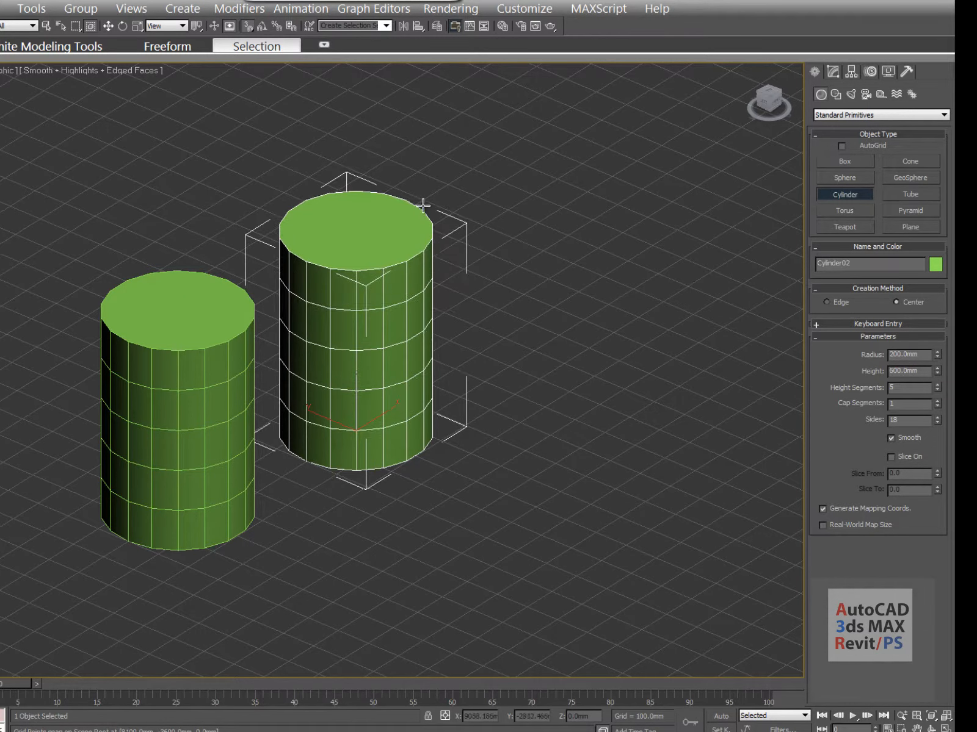
pyautogui.click(425, 201)
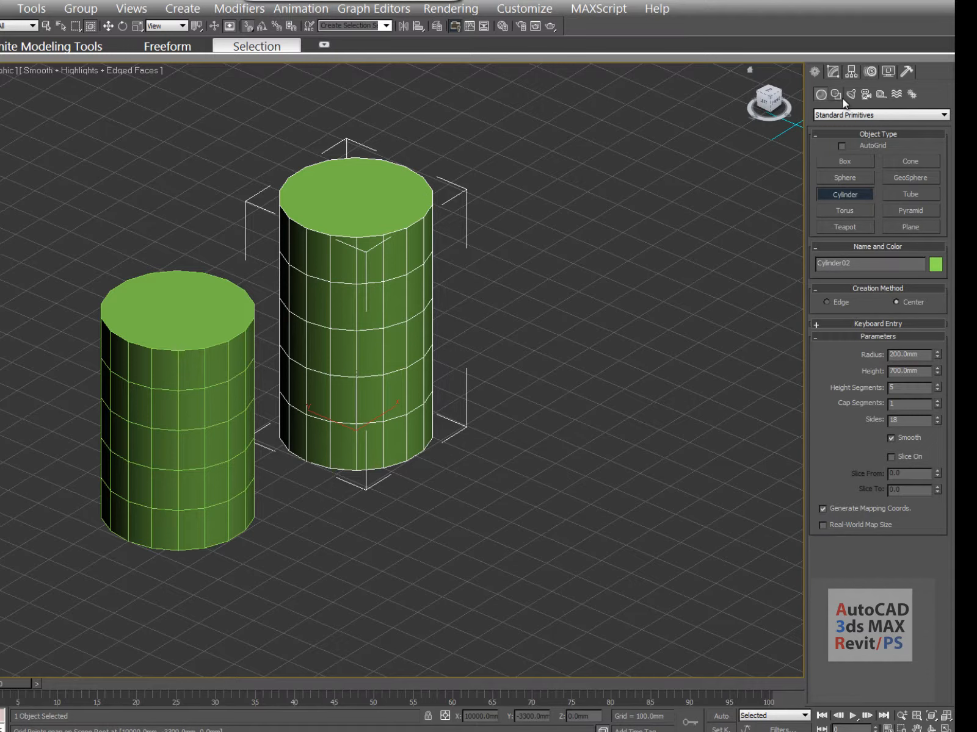
# Change Cylinder02's radius to 150 mm
pyautogui.click(834, 71)
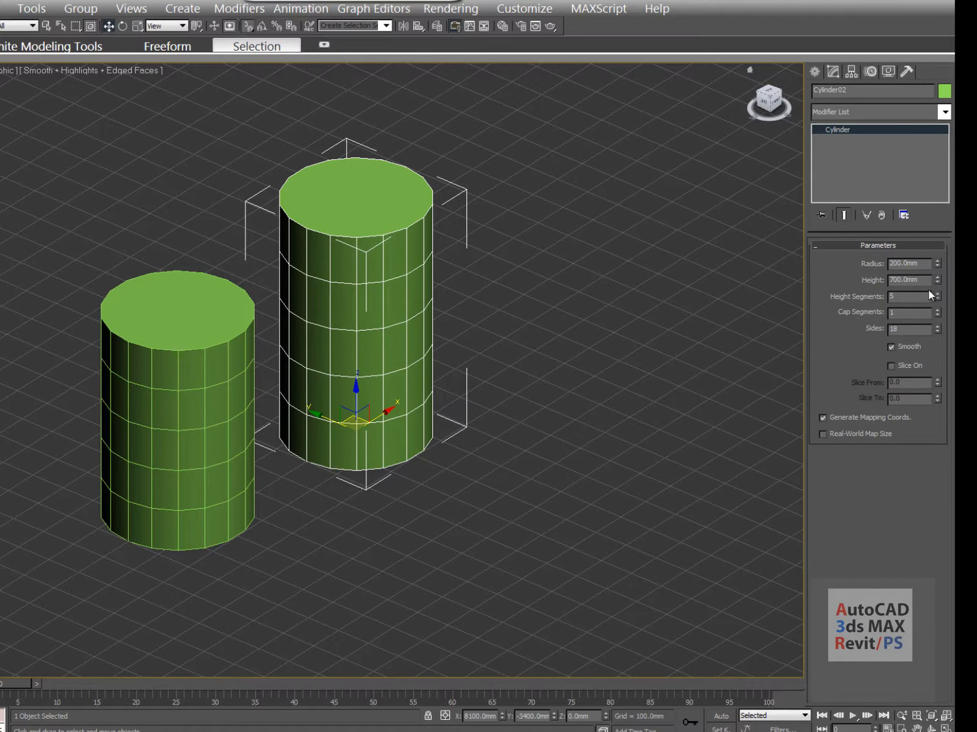
pyautogui.doubleClick(902, 264)
pyautogui.write('150')
pyautogui.press('Return')
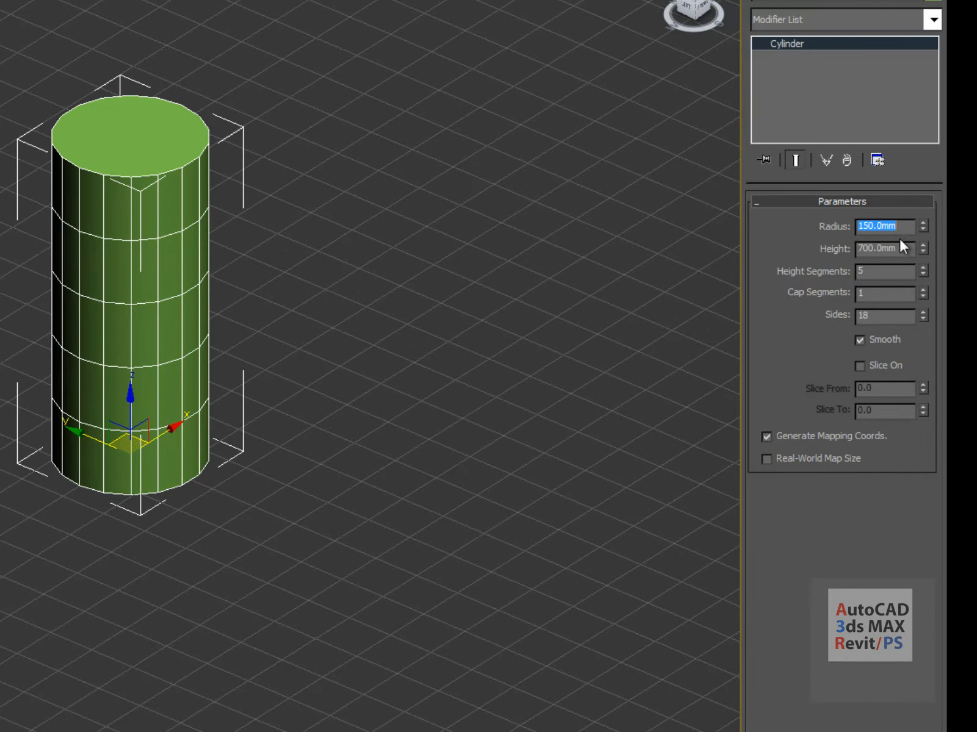
pyautogui.click(888, 254)
# Change Cylinder02's height to 1000 mm
pyautogui.doubleClick(901, 248)
pyautogui.write('100')
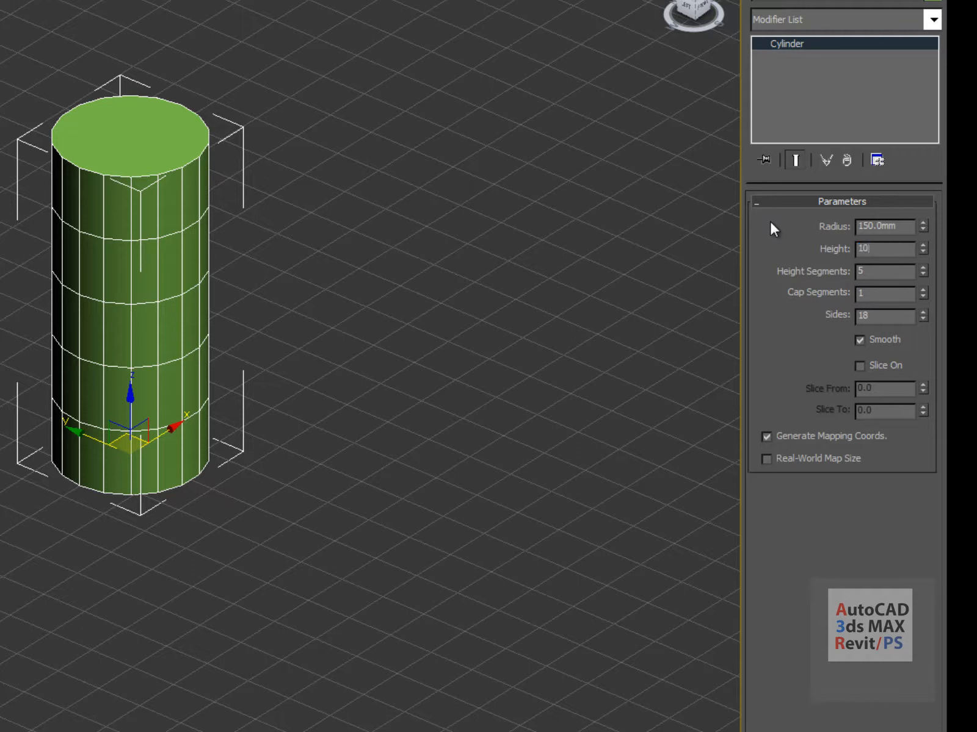
pyautogui.press('Return')
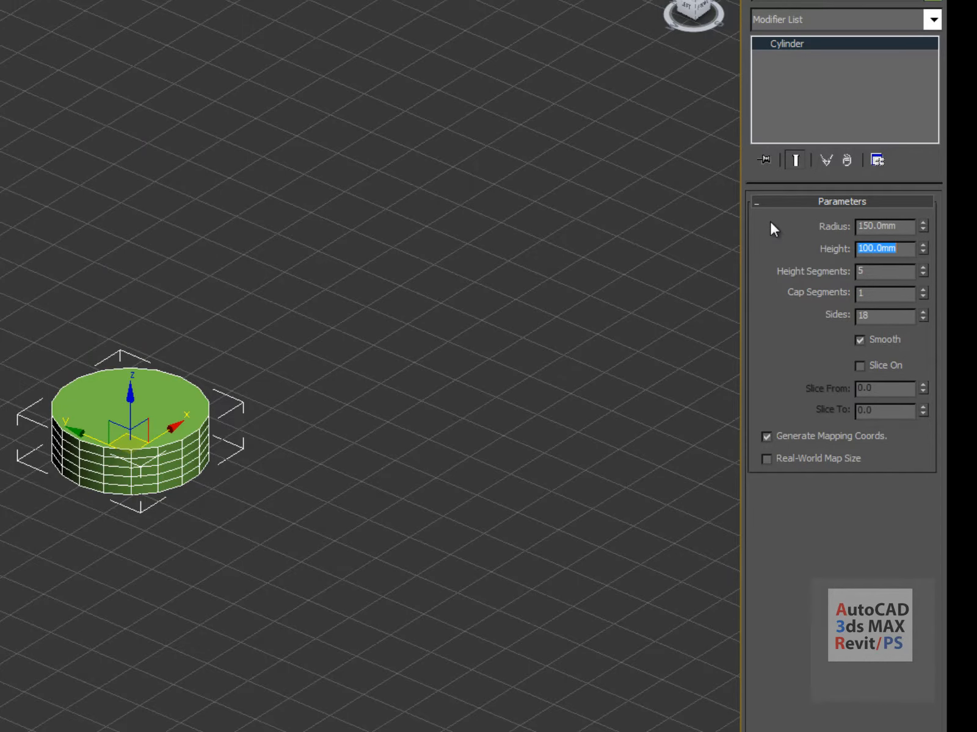
pyautogui.write('01000')
pyautogui.press('Return')
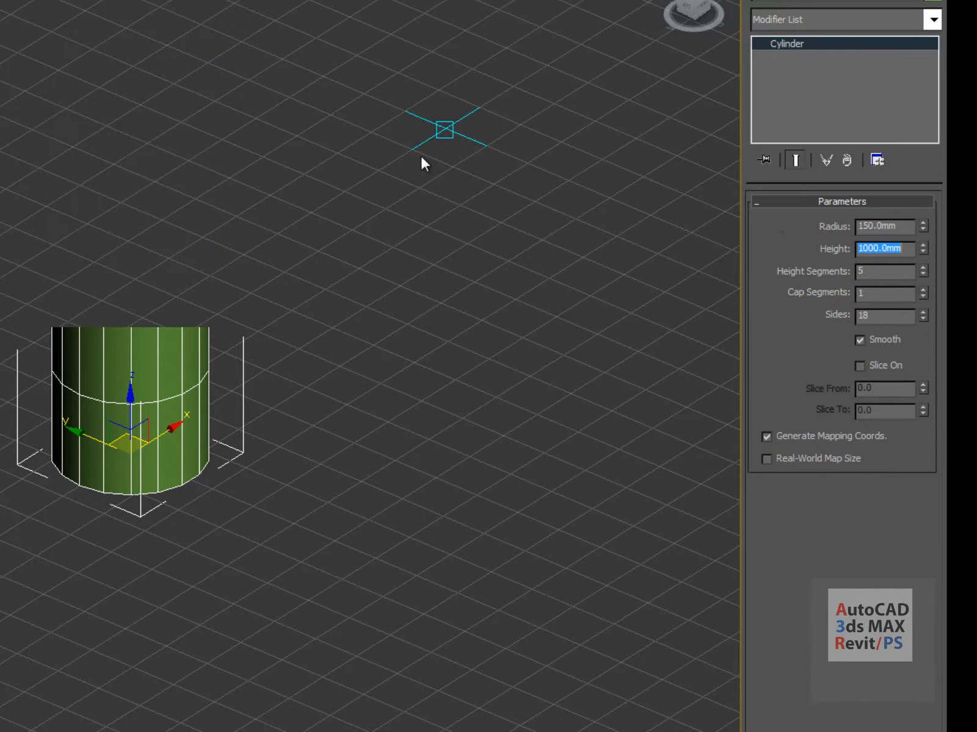
pyautogui.moveTo(300, 144); pyautogui.dragTo(321, 248, button='middle')
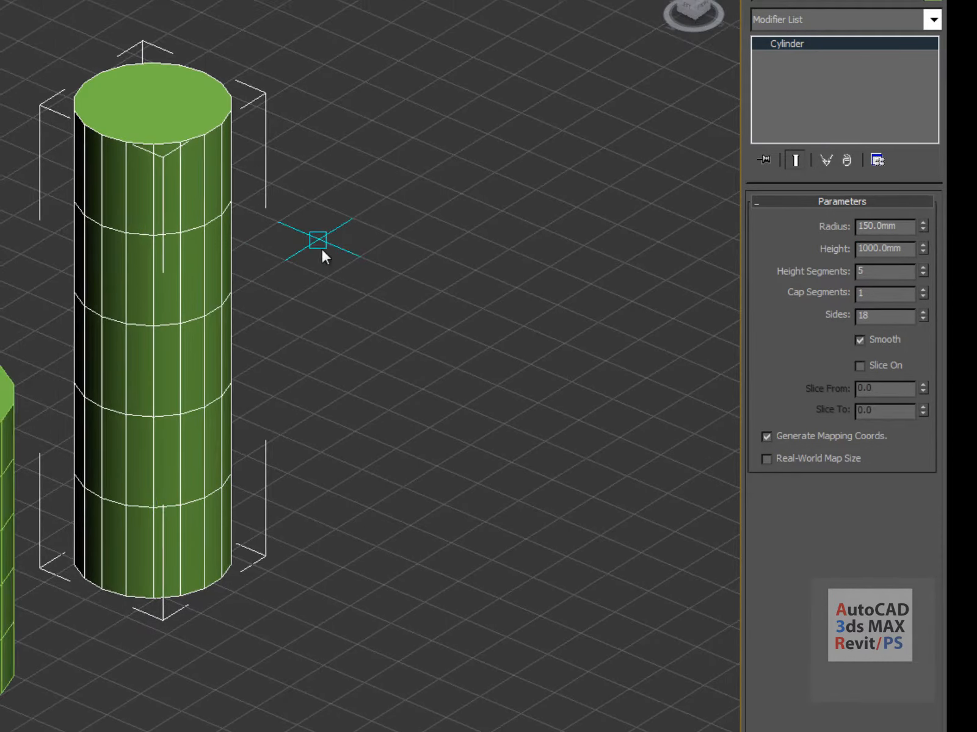
pyautogui.moveTo(250, 300); pyautogui.dragTo(246, 317, button='middle')
pyautogui.scroll(2, 246, 317)
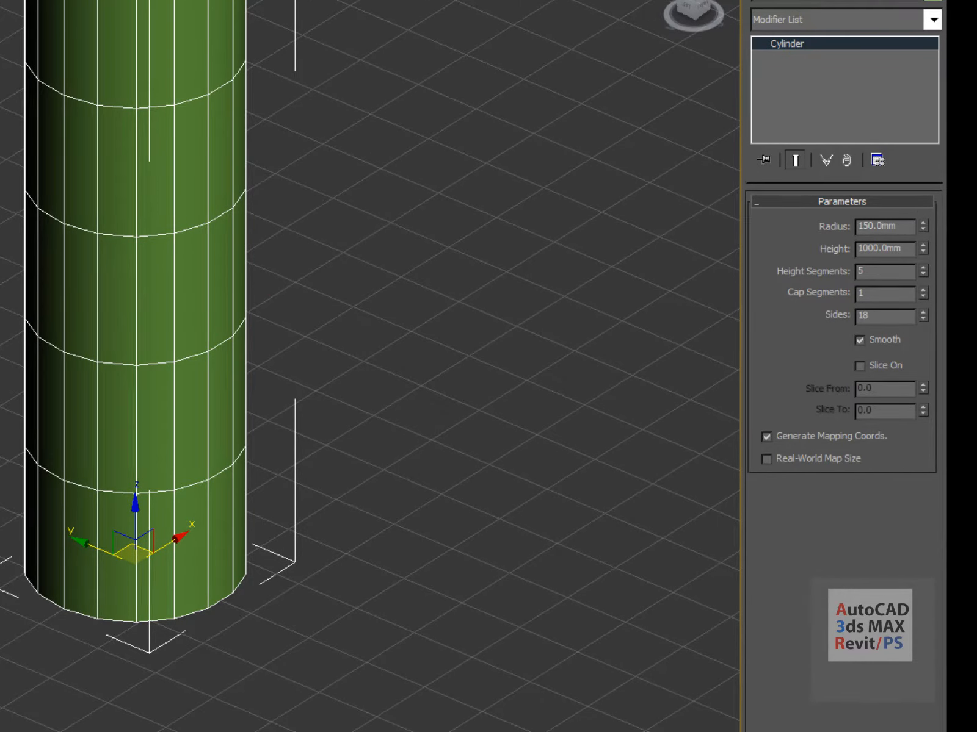
pyautogui.moveTo(255, 432); pyautogui.dragTo(253, 460)
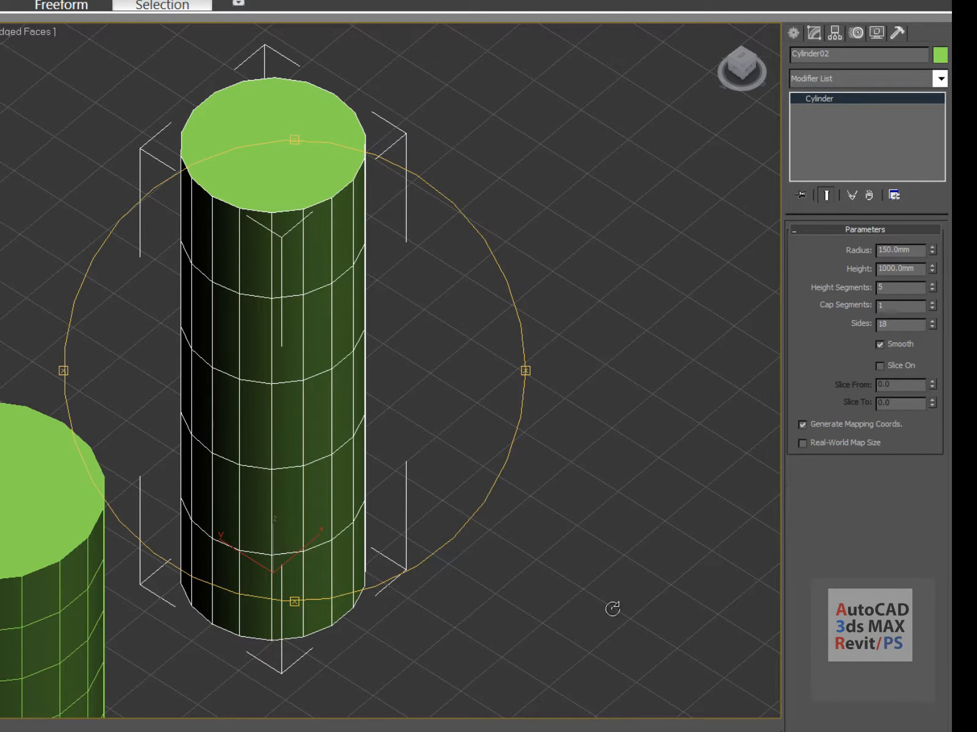
# Turn on Slice for Cylinder02 with a 90 degree end angle
pyautogui.moveTo(334, 478); pyautogui.dragTo(359, 443)
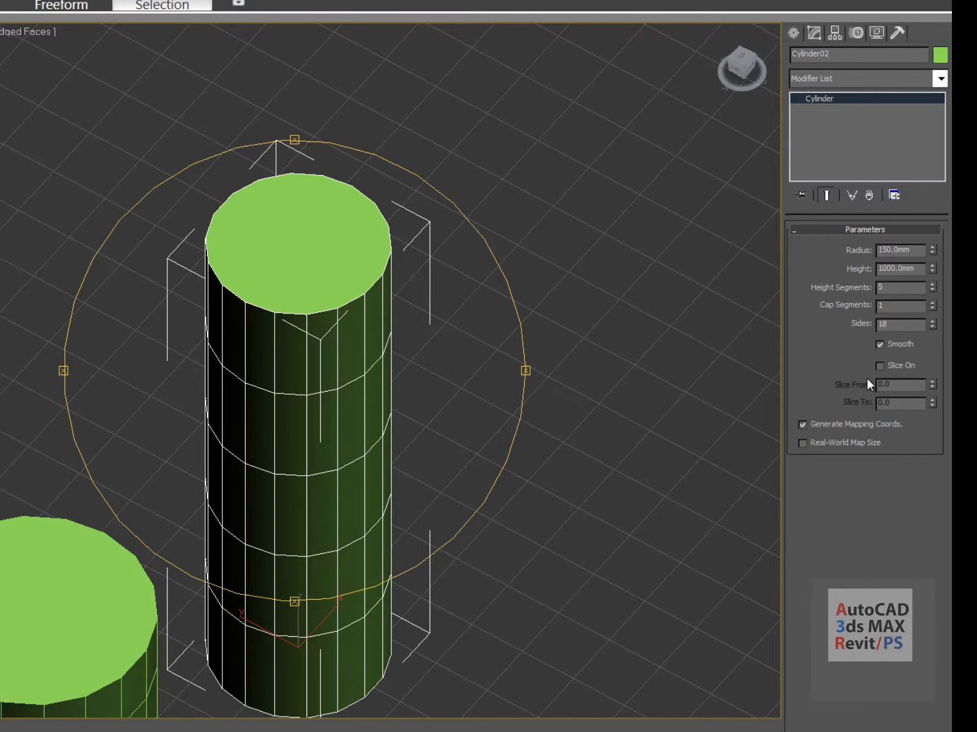
pyautogui.click(881, 366)
pyautogui.moveTo(916, 409); pyautogui.dragTo(835, 407)
pyautogui.write('90')
pyautogui.press('Return')
# Change the slice end angle to 180 degrees, leaving a half cylinder
pyautogui.moveTo(175, 442); pyautogui.dragTo(229, 211)
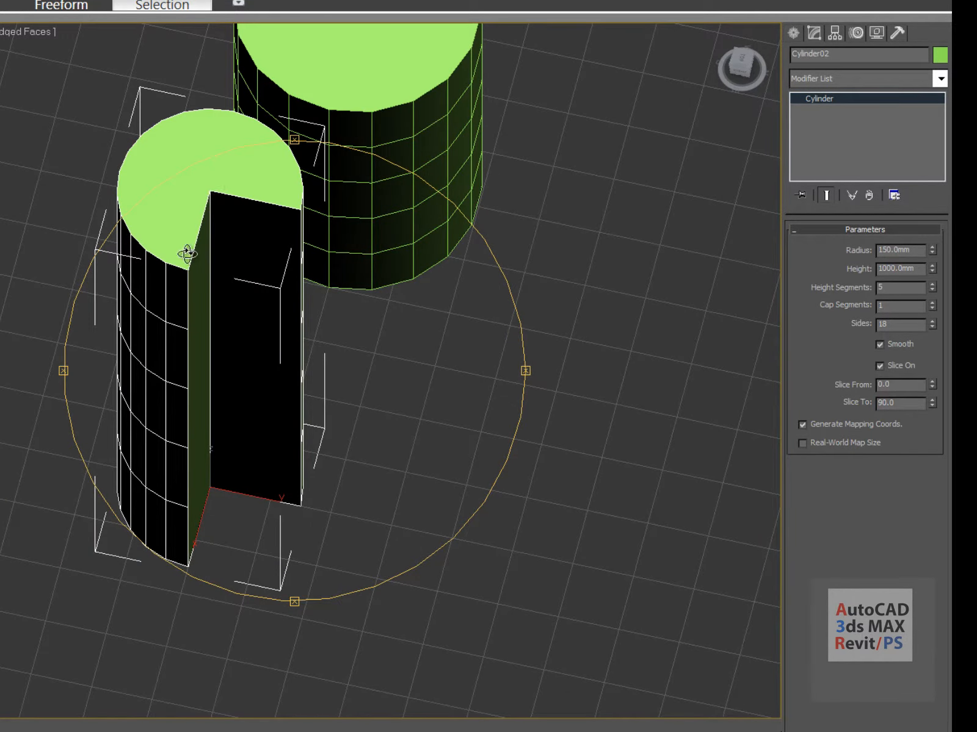
pyautogui.moveTo(315, 283); pyautogui.dragTo(316, 315, button='middle')
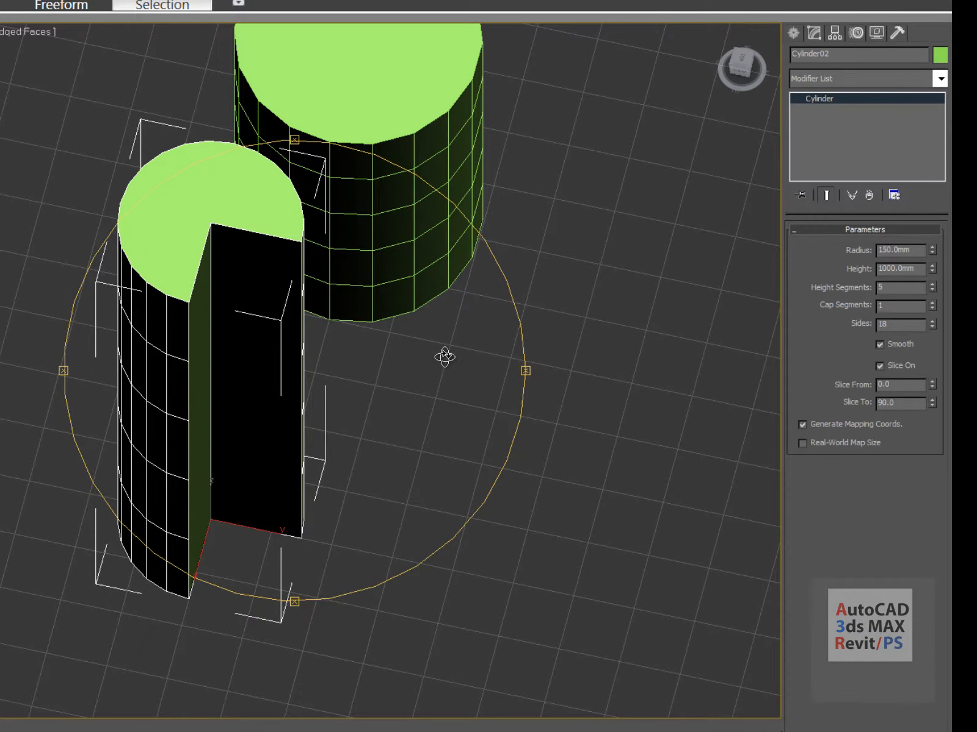
pyautogui.doubleClick(916, 404)
pyautogui.write('180')
pyautogui.press('Return')
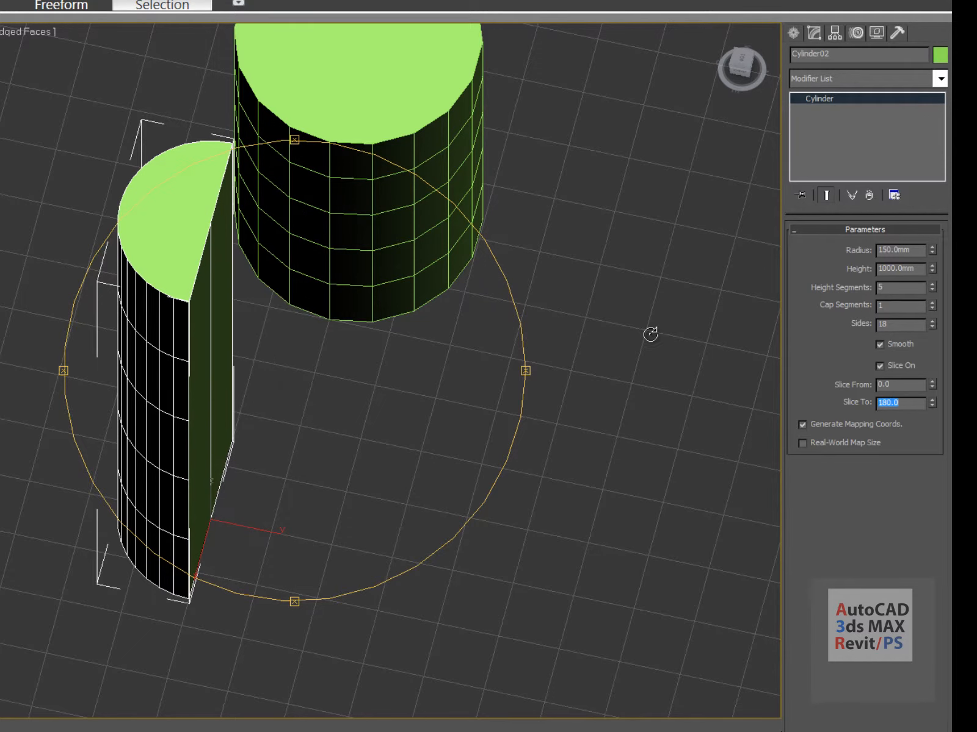
pyautogui.moveTo(410, 522); pyautogui.dragTo(364, 435)
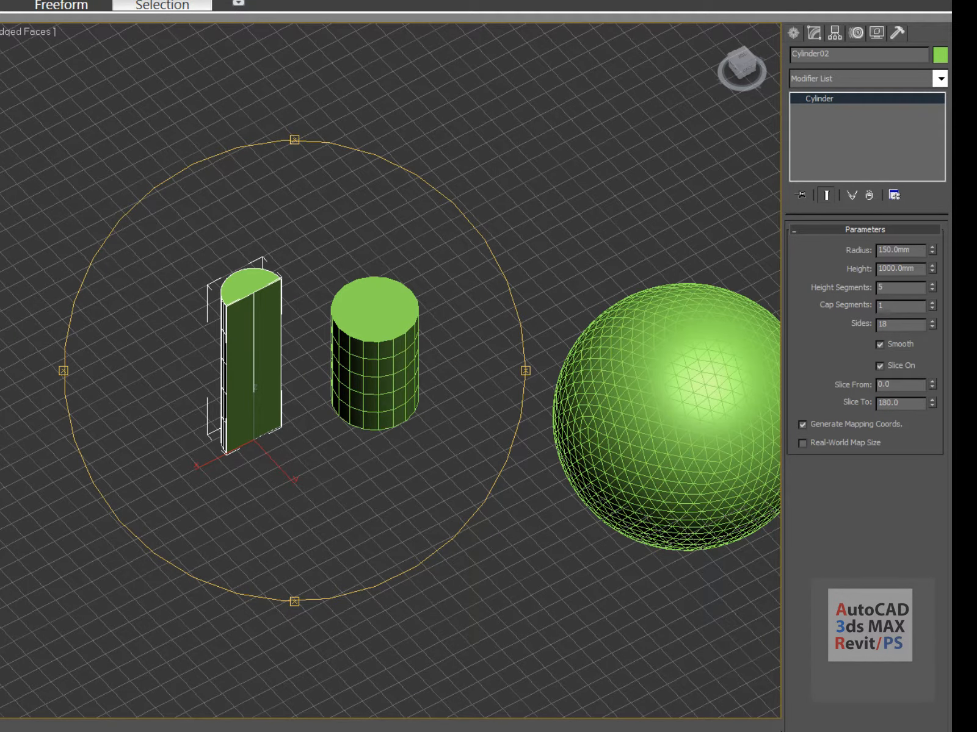
pyautogui.click(793, 32)
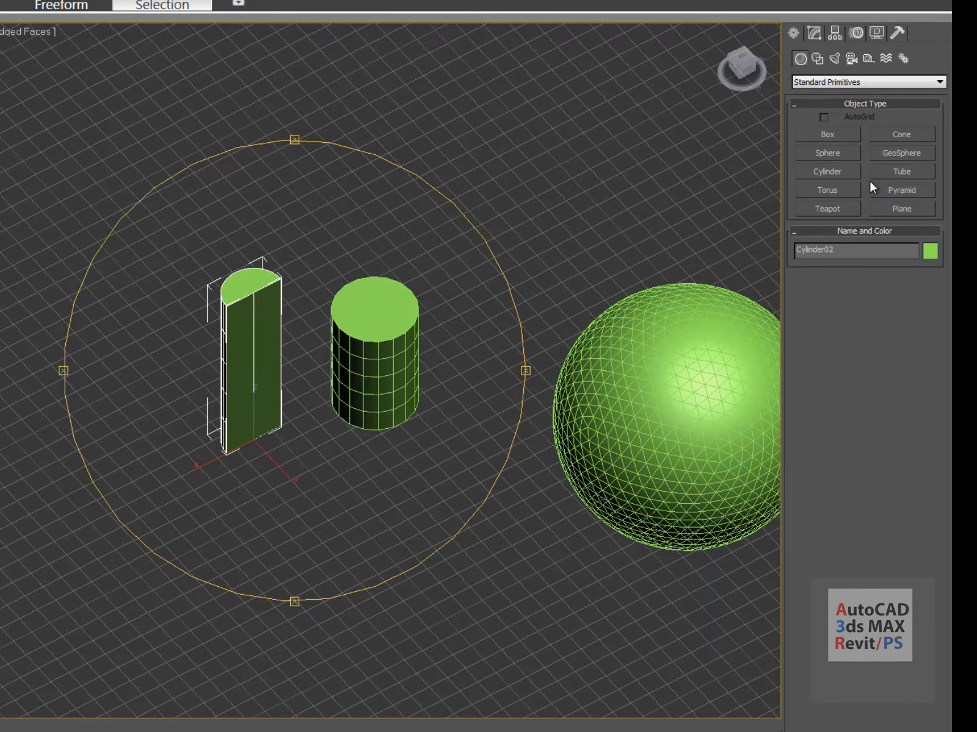
# Draw Torus01 with radii of 3345.519 mm and 304.138 mm
pyautogui.click(825, 194)
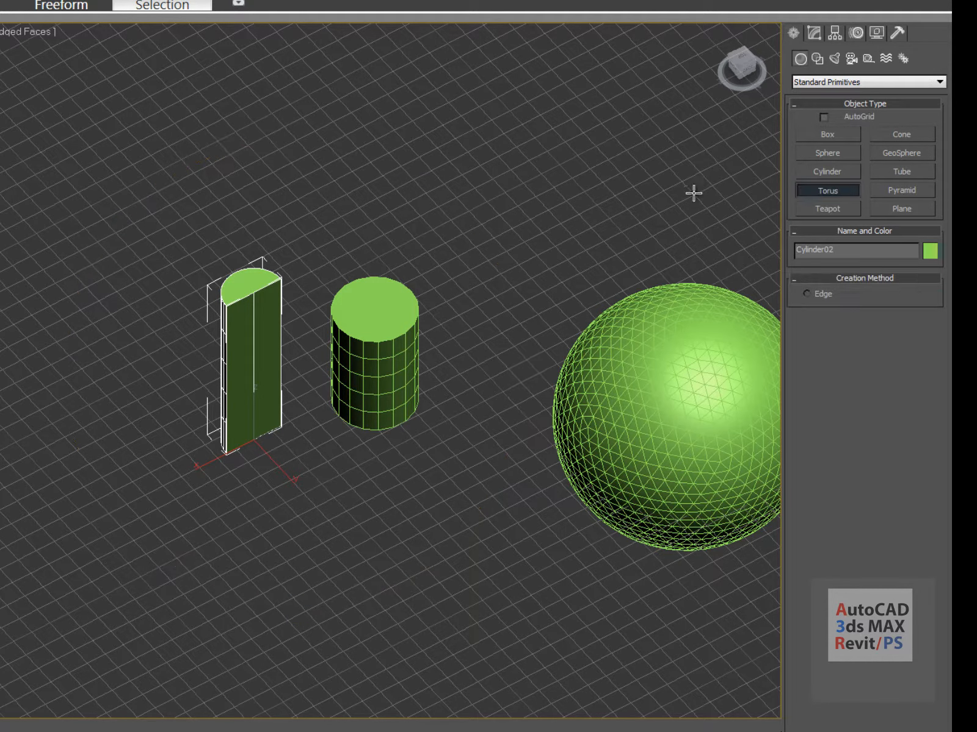
pyautogui.moveTo(600, 208); pyautogui.dragTo(506, 312, button='middle')
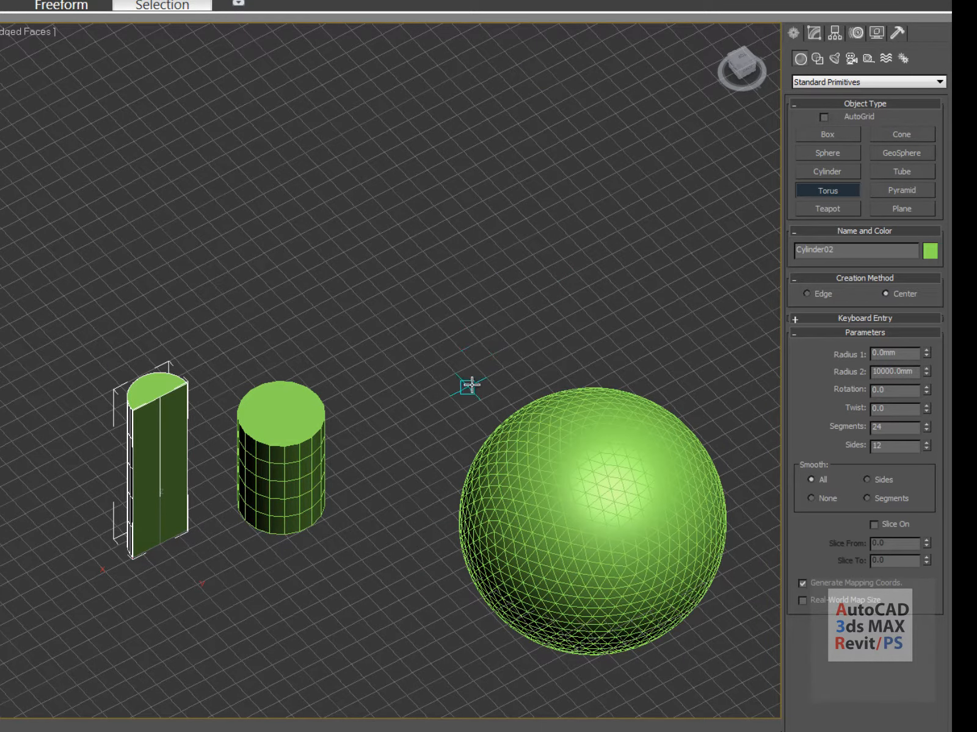
pyautogui.moveTo(395, 337); pyautogui.dragTo(240, 410, button='middle')
pyautogui.moveTo(436, 430); pyautogui.dragTo(234, 397, button='middle')
pyautogui.moveTo(694, 304); pyautogui.dragTo(250, 347, button='middle')
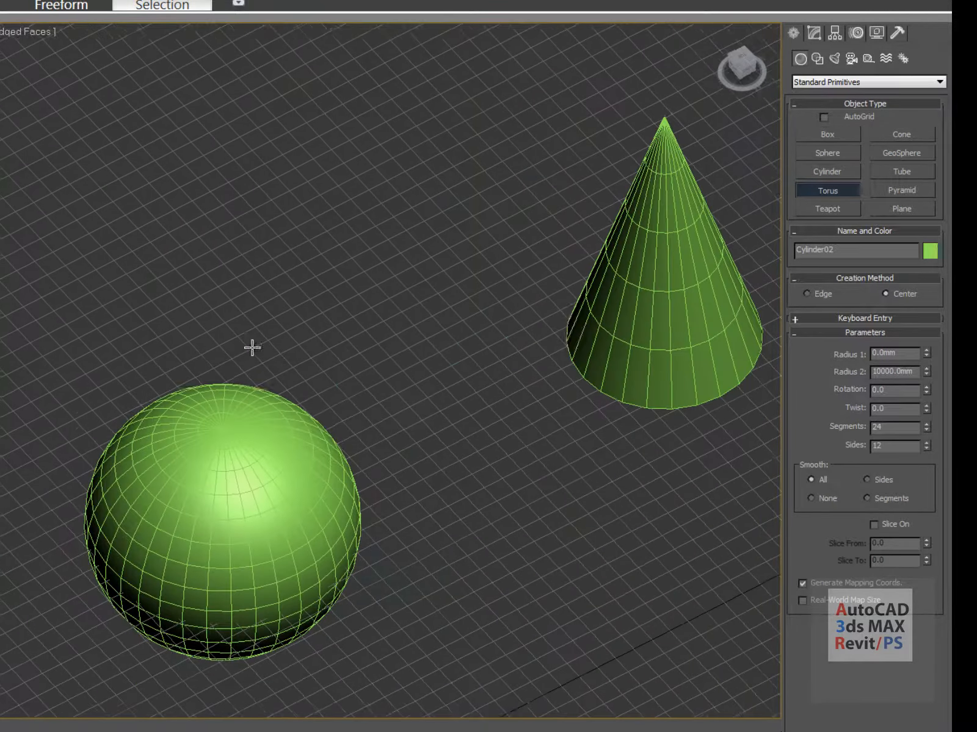
pyautogui.moveTo(546, 397); pyautogui.dragTo(360, 371, button='middle')
pyautogui.scroll(-3, 360, 371)
pyautogui.moveTo(350, 611); pyautogui.dragTo(504, 235, button='middle')
pyautogui.moveTo(363, 437); pyautogui.dragTo(464, 344)
pyautogui.rightClick(461, 346)
pyautogui.moveTo(386, 410); pyautogui.dragTo(516, 316)
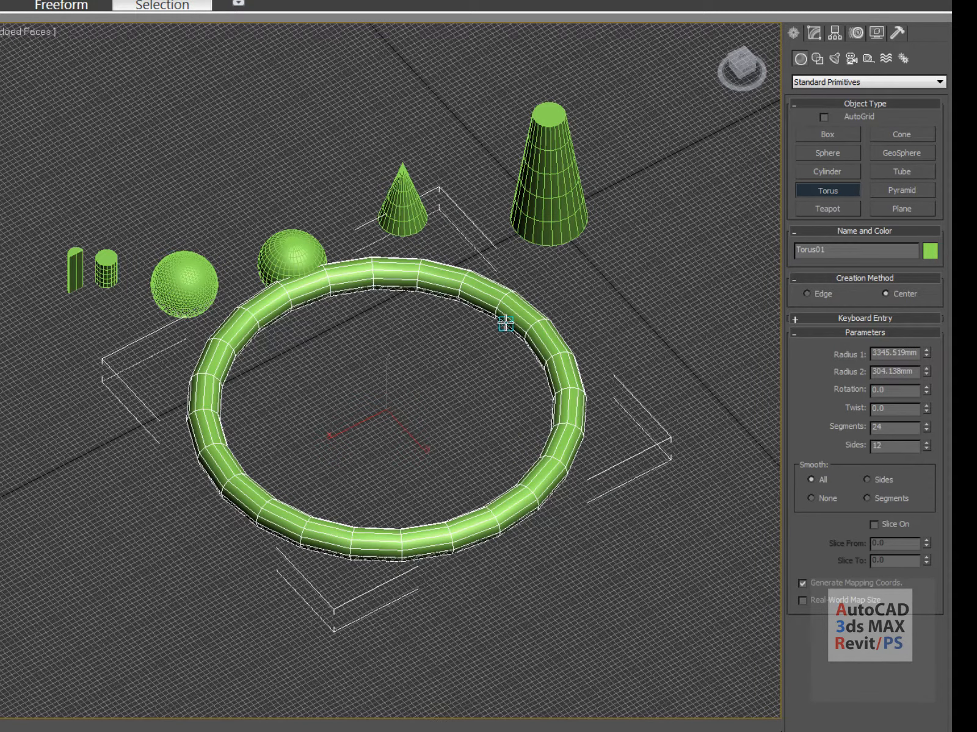
pyautogui.click(506, 323)
pyautogui.scroll(5, 404, 280)
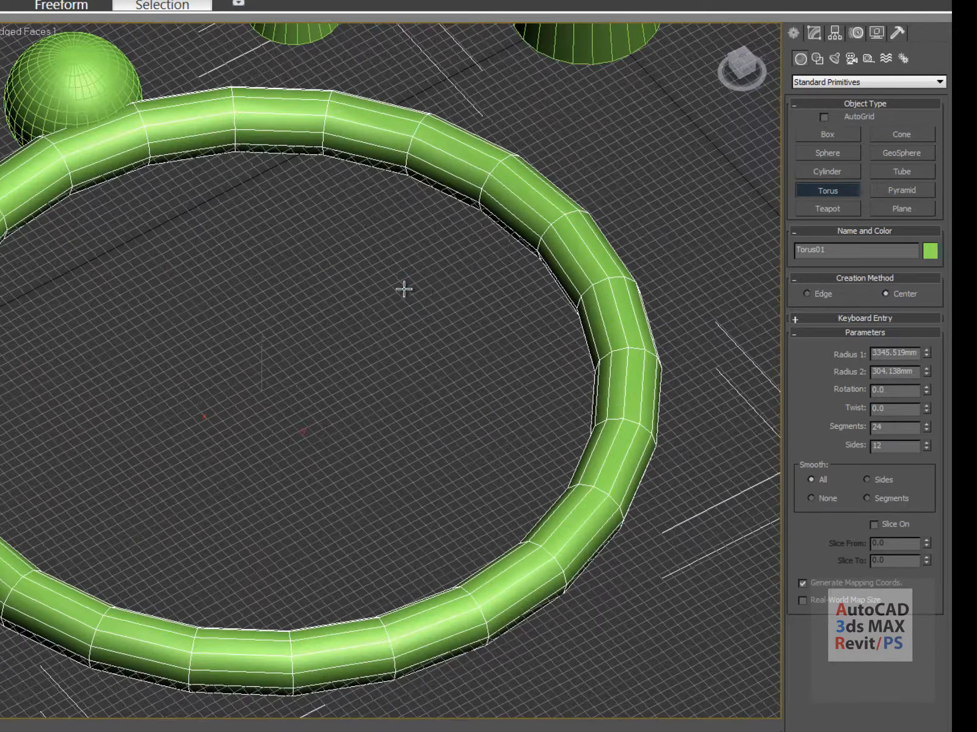
pyautogui.scroll(-3, 319, 397)
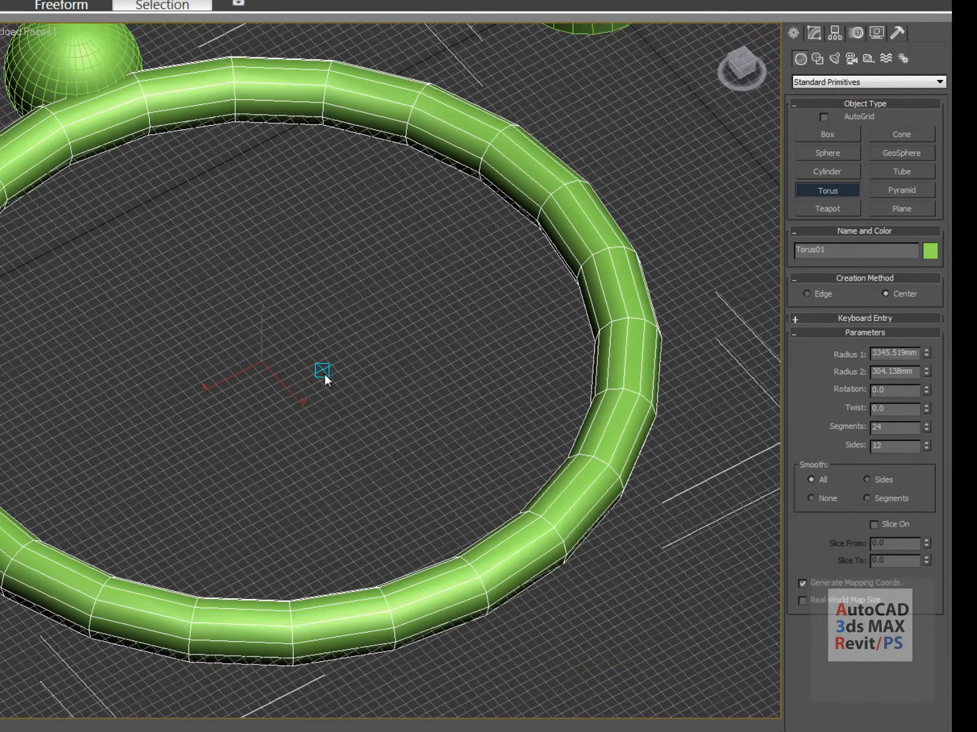
# Switch to Top view and frame all the objects
pyautogui.press('t')
pyautogui.moveTo(335, 389); pyautogui.dragTo(340, 354, button='middle')
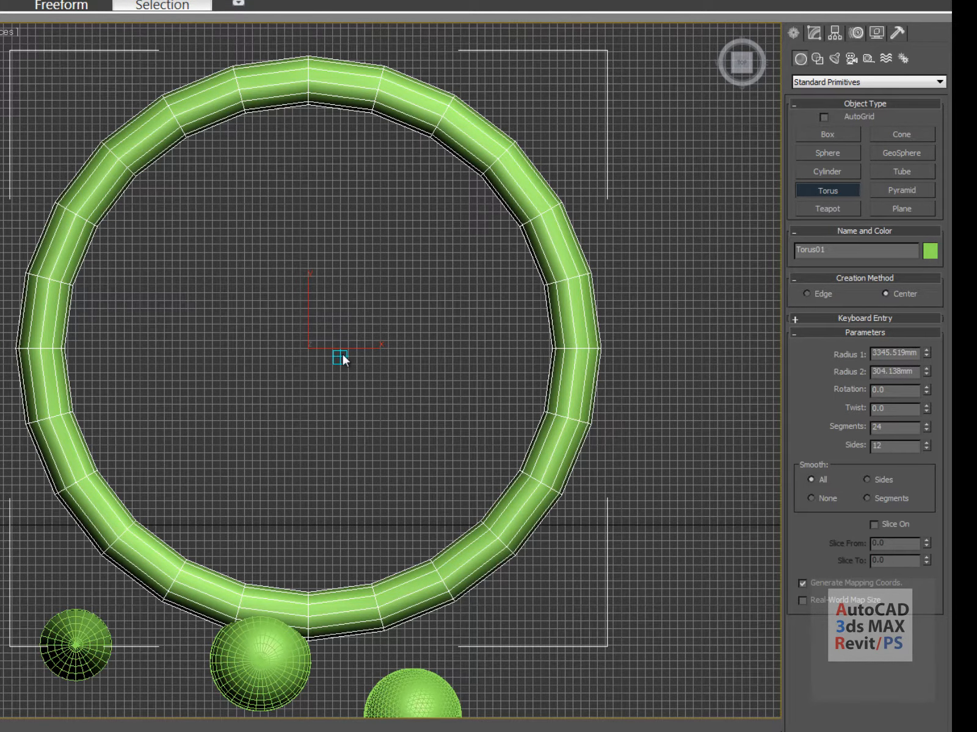
pyautogui.press('t')
pyautogui.scroll(-4, 340, 381)
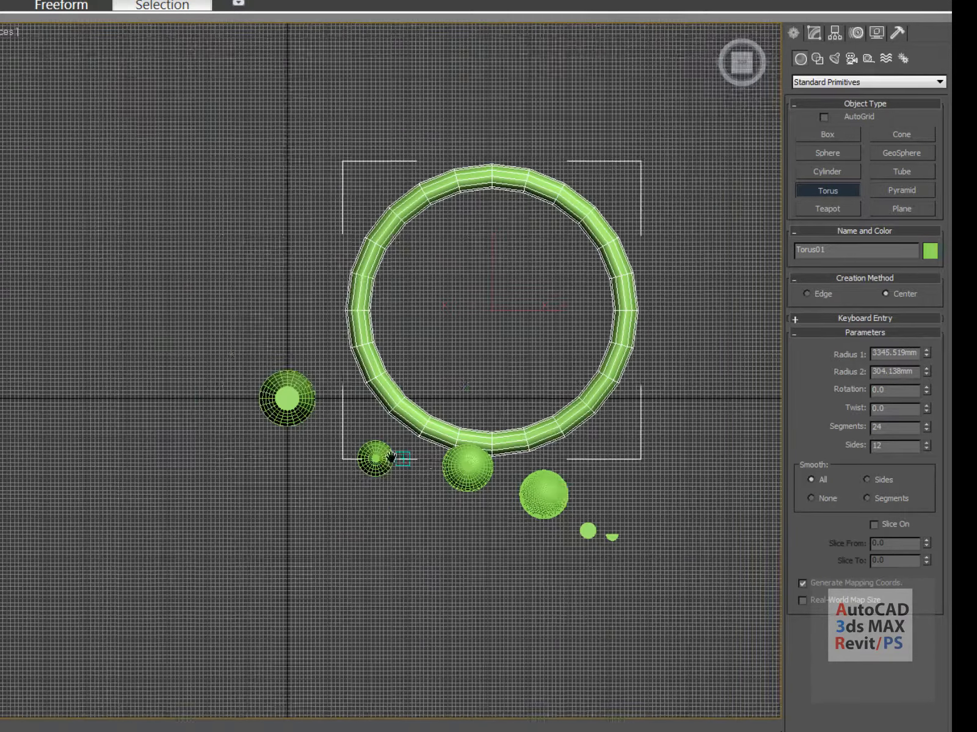
pyautogui.moveTo(395, 459); pyautogui.dragTo(209, 583, button='middle')
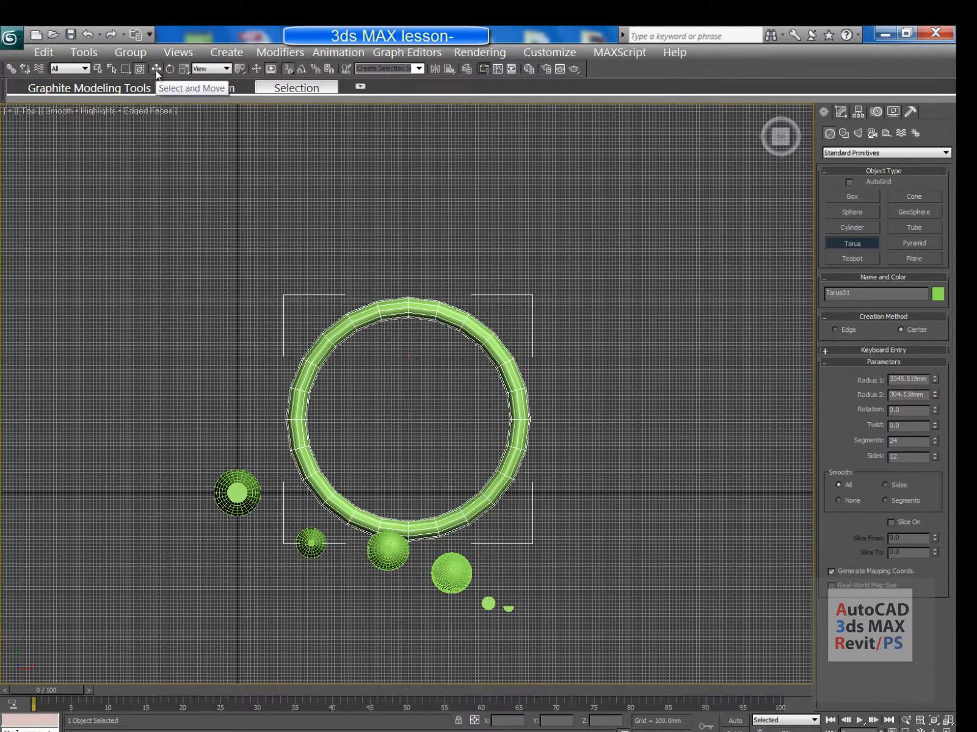
# Move Torus01 up and to the right on the grid
pyautogui.click(157, 68)
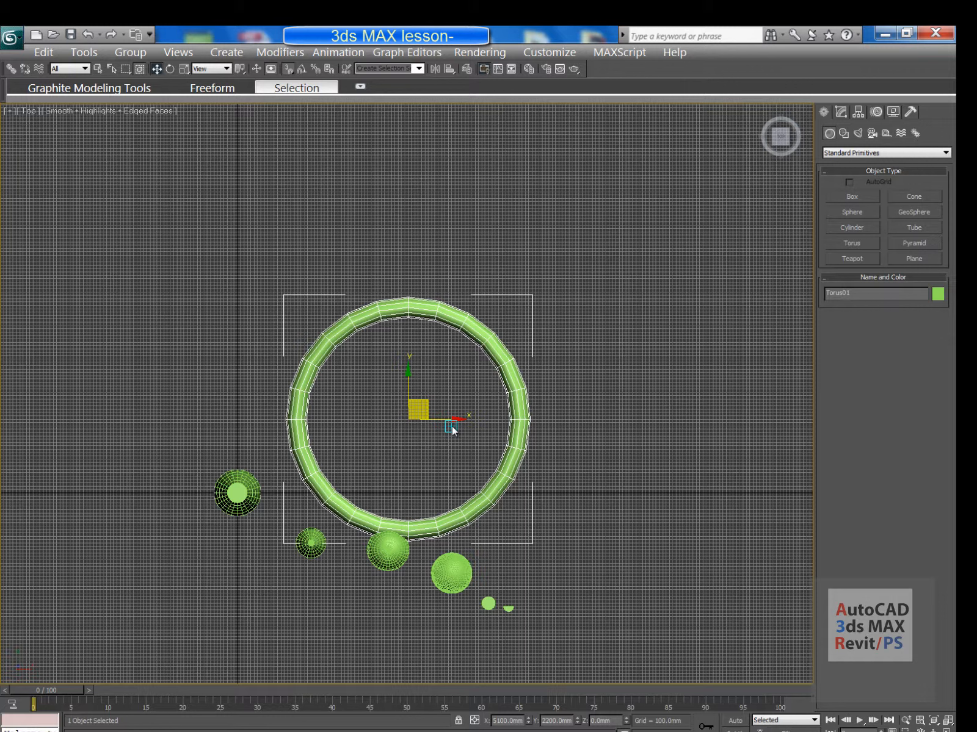
pyautogui.click(433, 392)
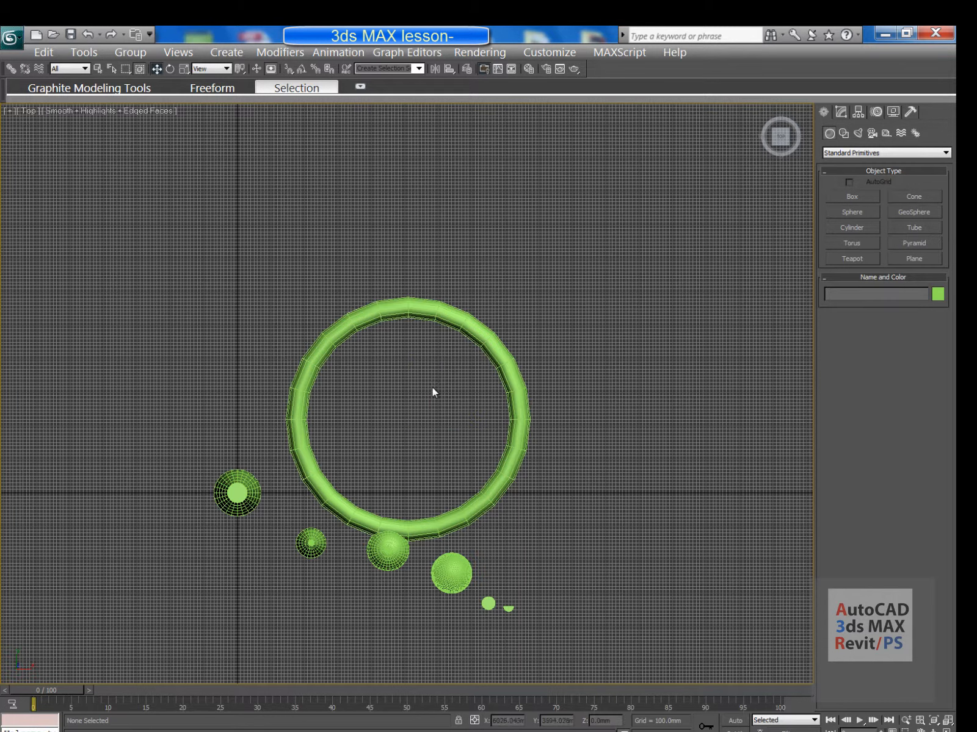
pyautogui.click(452, 310)
pyautogui.moveTo(426, 403); pyautogui.dragTo(456, 325)
# Orbit to an angled perspective view of the torus and bring up its Modify parameters
pyautogui.moveTo(456, 326); pyautogui.dragTo(432, 376, button='middle')
pyautogui.scroll(3, 433, 377)
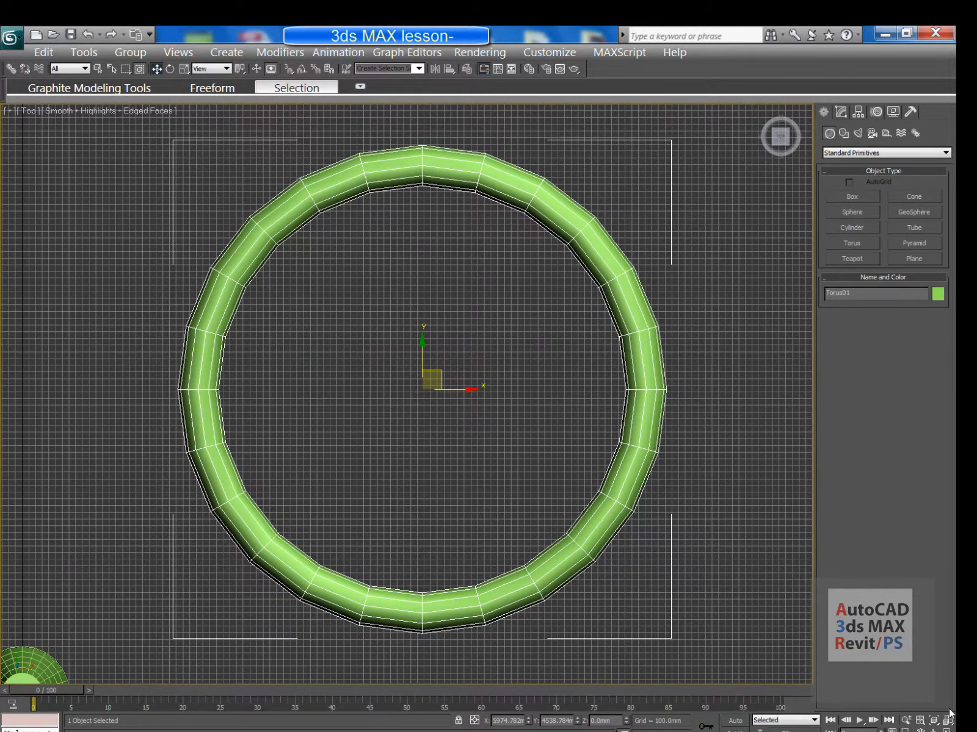
pyautogui.click(935, 729)
pyautogui.moveTo(518, 525); pyautogui.dragTo(455, 405)
pyautogui.moveTo(456, 405); pyautogui.dragTo(486, 386, button='middle')
pyautogui.scroll(2, 234, 467)
pyautogui.moveTo(238, 459); pyautogui.dragTo(278, 416, button='middle')
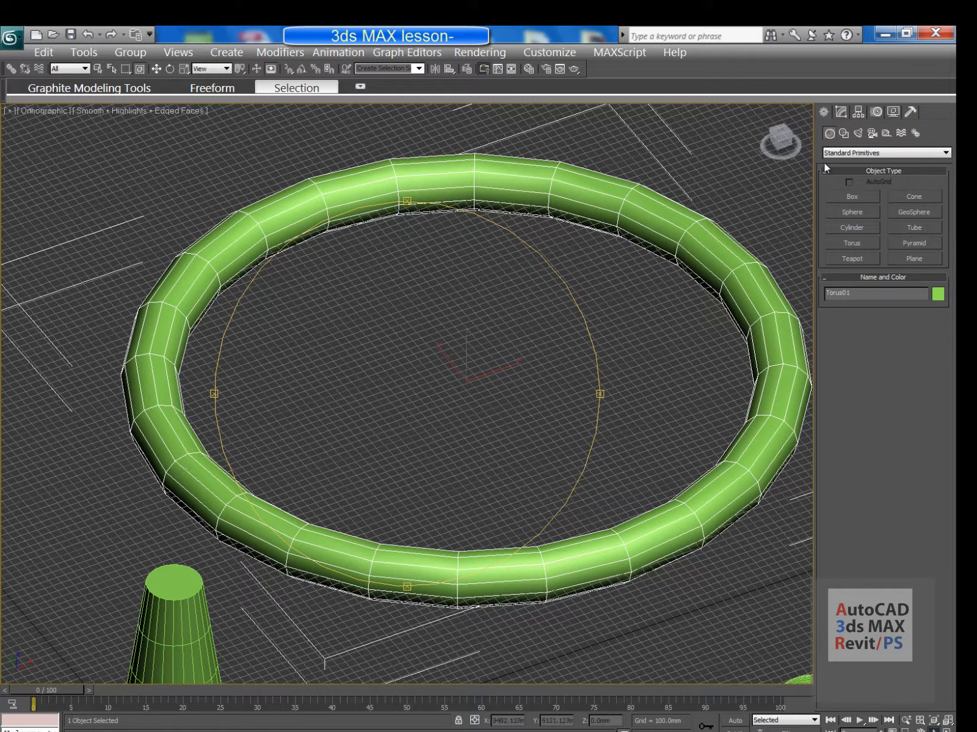
pyautogui.click(841, 112)
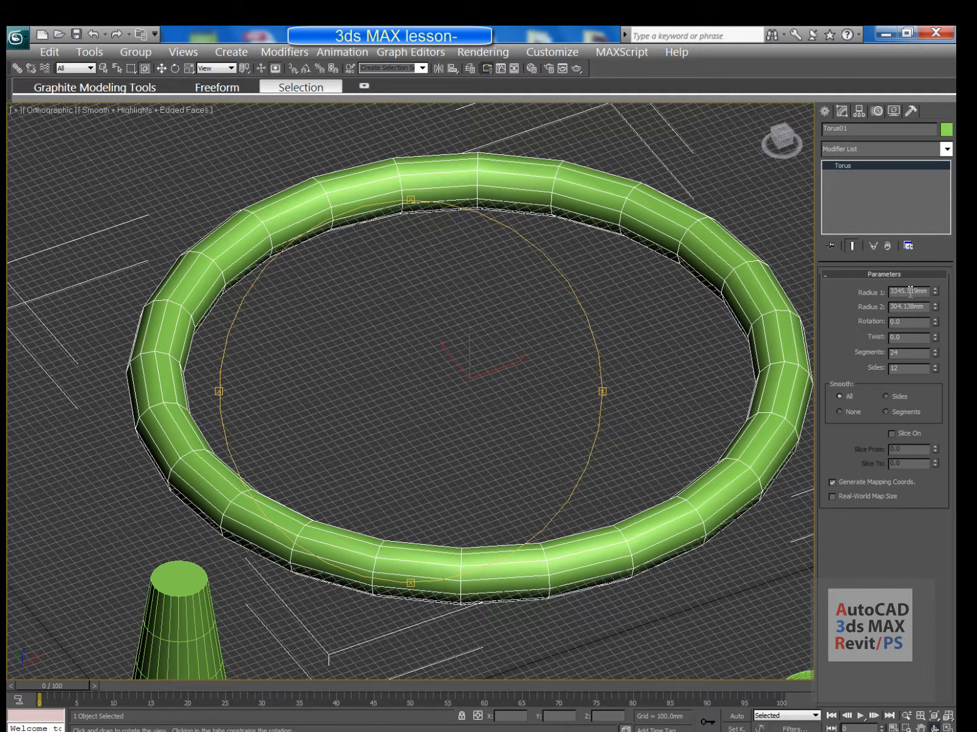
# Set the torus Radius 1 to 3000 mm and Radius 2 to 250 mm
pyautogui.doubleClick(909, 292)
pyautogui.write('3000')
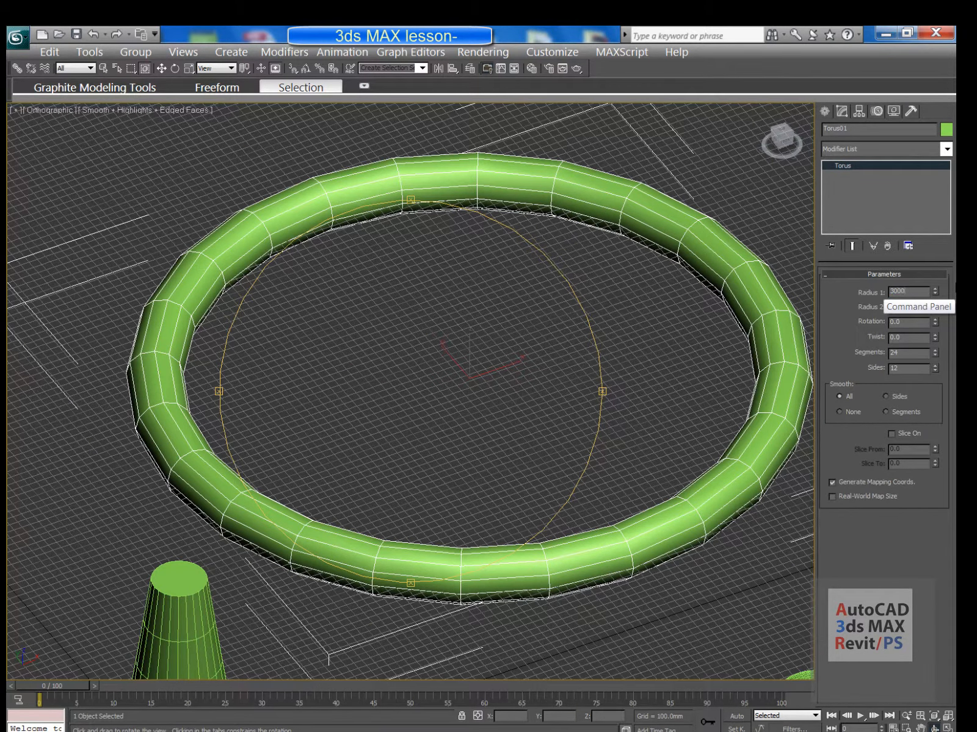
pyautogui.press('Return')
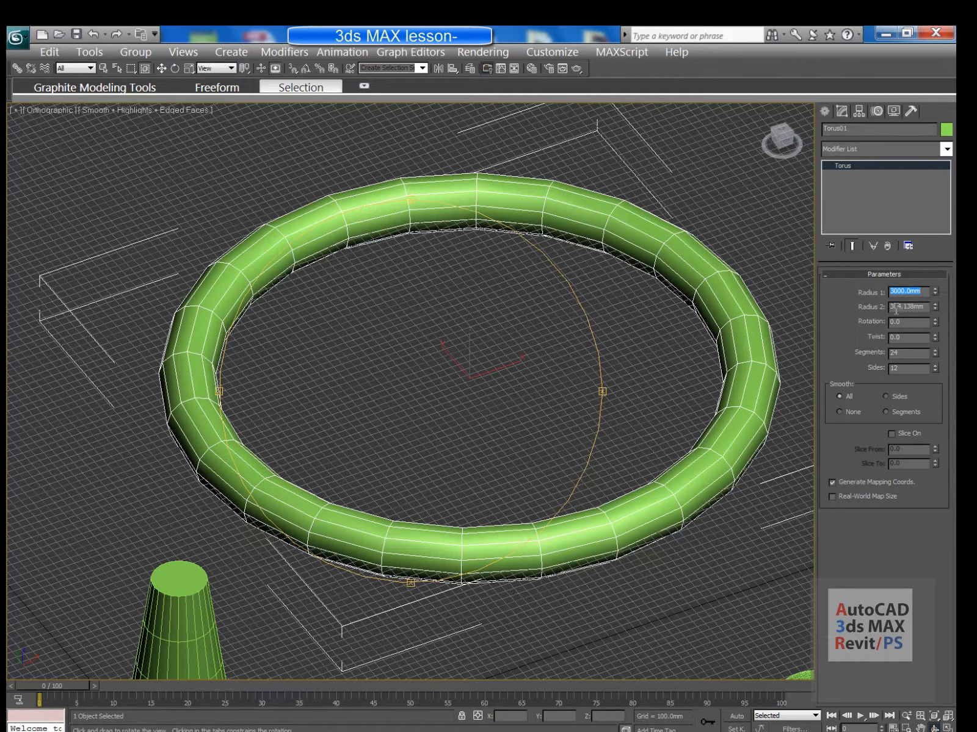
pyautogui.click(911, 306)
pyautogui.moveTo(930, 306); pyautogui.dragTo(849, 312)
pyautogui.write('250')
pyautogui.press('Return')
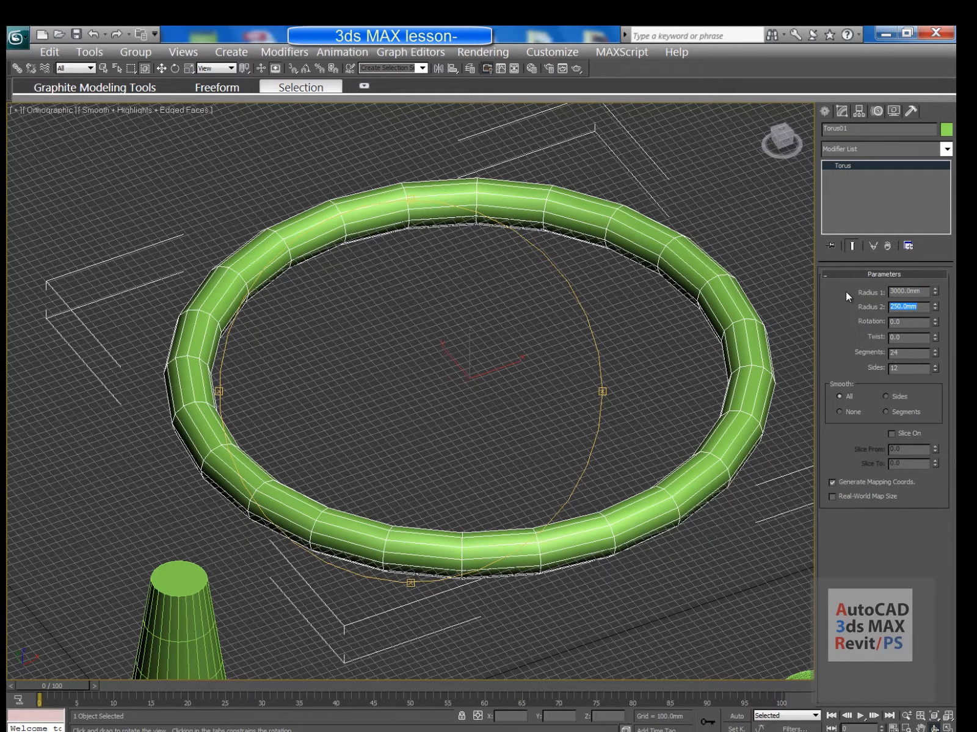
# Raise the torus Segments count to 43
pyautogui.moveTo(371, 418); pyautogui.dragTo(407, 420, button='middle')
pyautogui.scroll(4, 205, 455)
pyautogui.moveTo(211, 450); pyautogui.dragTo(302, 391, button='middle')
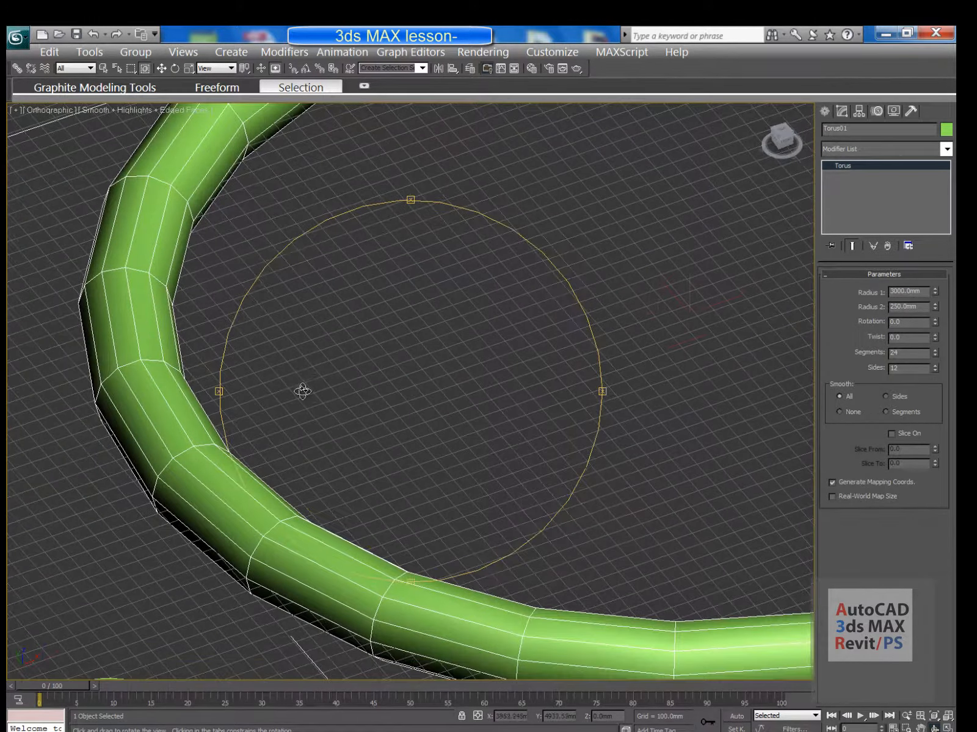
pyautogui.moveTo(577, 347); pyautogui.dragTo(517, 333)
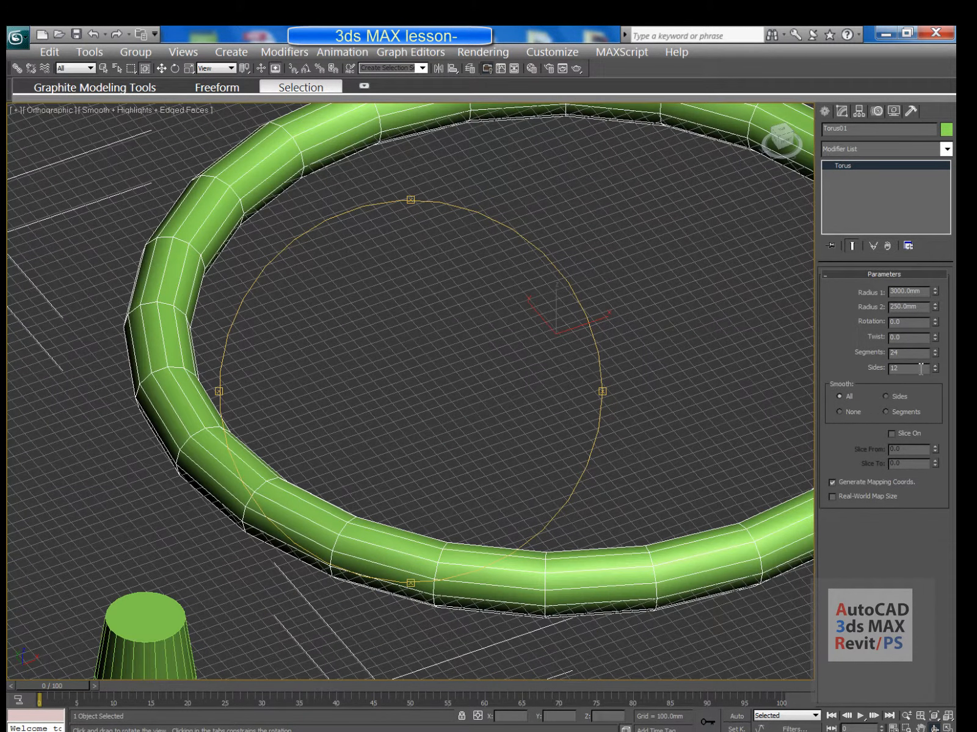
pyautogui.click(935, 350)
pyautogui.click(935, 350)
pyautogui.click(935, 350)
pyautogui.click(935, 350)
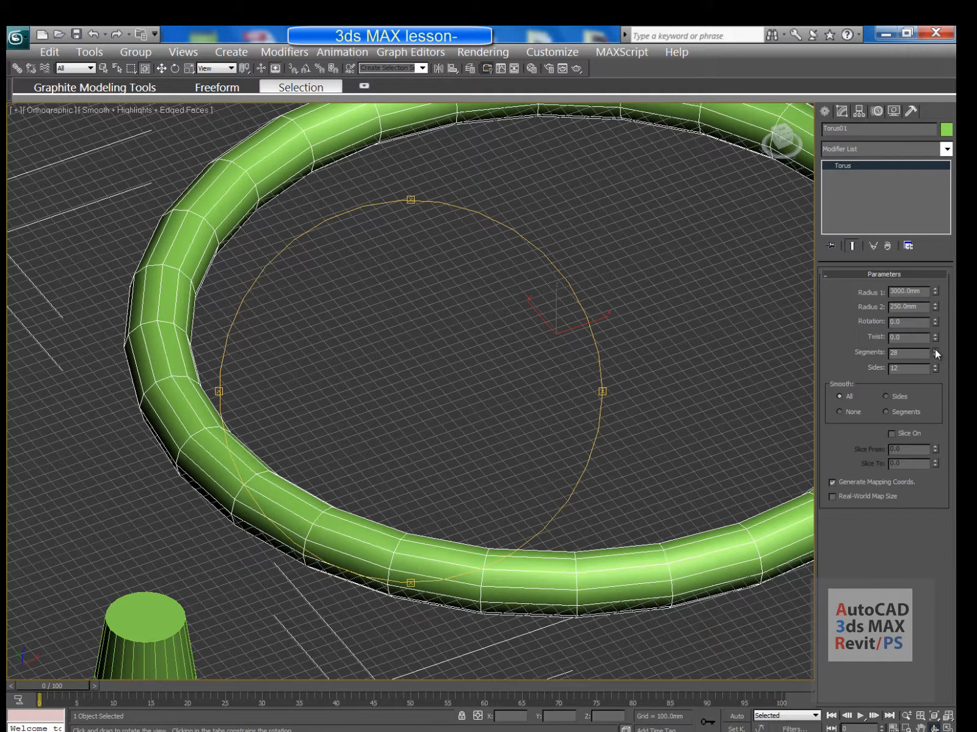
pyautogui.click(935, 350)
pyautogui.click(935, 350)
pyautogui.click(935, 350)
pyautogui.click(935, 350)
pyautogui.click(935, 351)
pyautogui.click(935, 351)
pyautogui.click(935, 350)
pyautogui.click(935, 350)
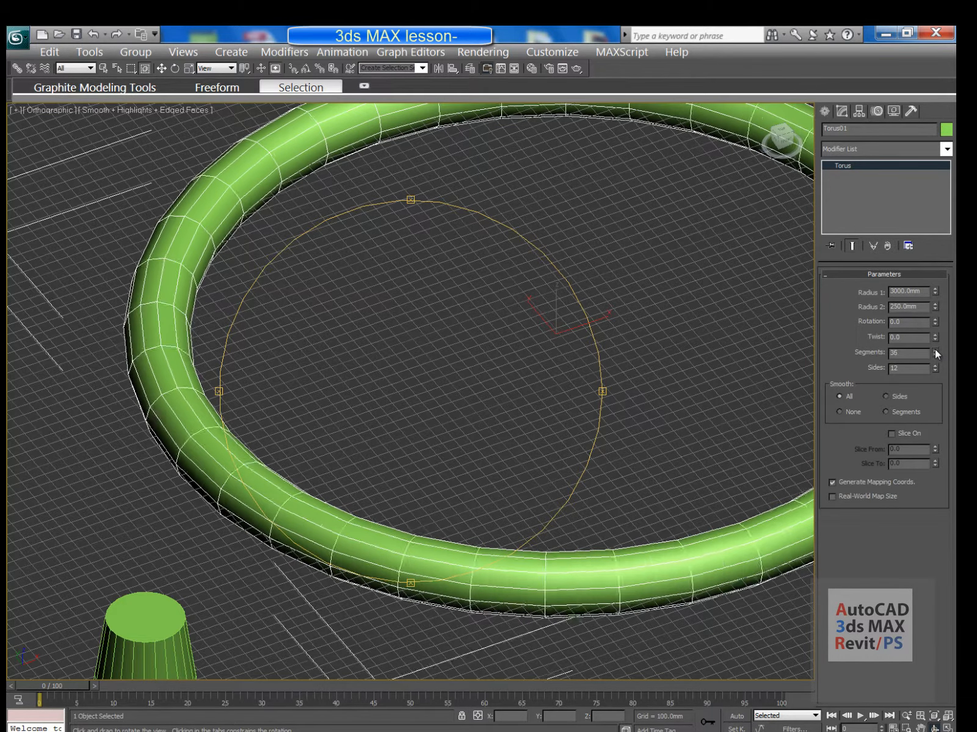
pyautogui.click(935, 351)
pyautogui.click(935, 350)
pyautogui.click(935, 350)
pyautogui.click(935, 351)
pyautogui.click(935, 350)
pyautogui.moveTo(279, 445); pyautogui.dragTo(410, 410, button='middle')
pyautogui.scroll(4, 334, 448)
pyautogui.scroll(-2, 395, 410)
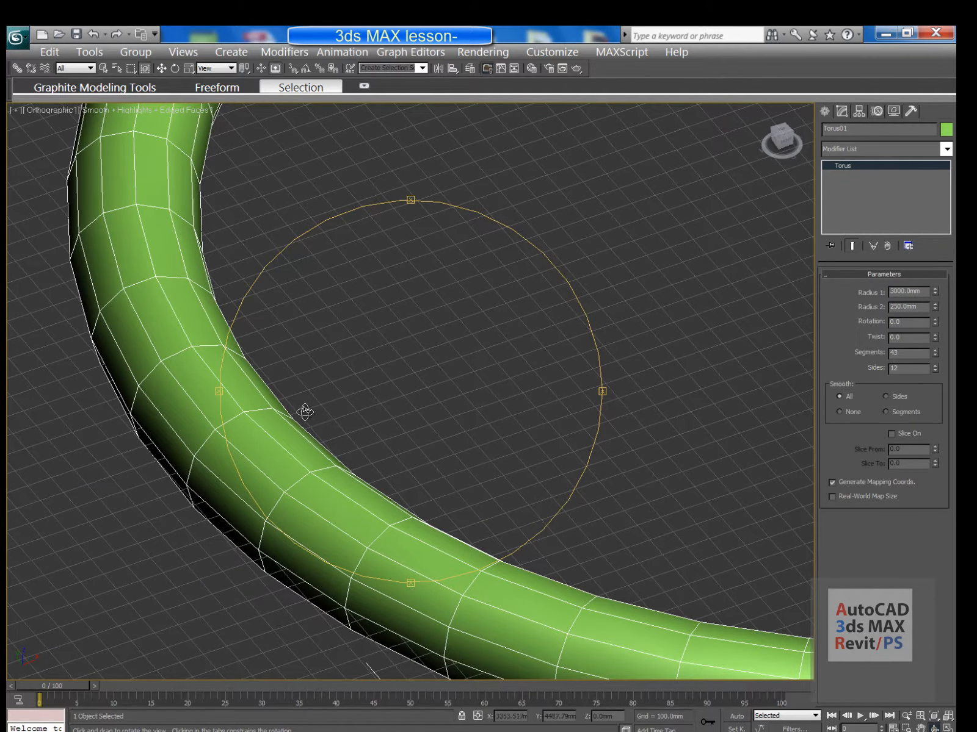
# Raise the torus Sides count to 62
pyautogui.moveTo(933, 367); pyautogui.dragTo(932, 338)
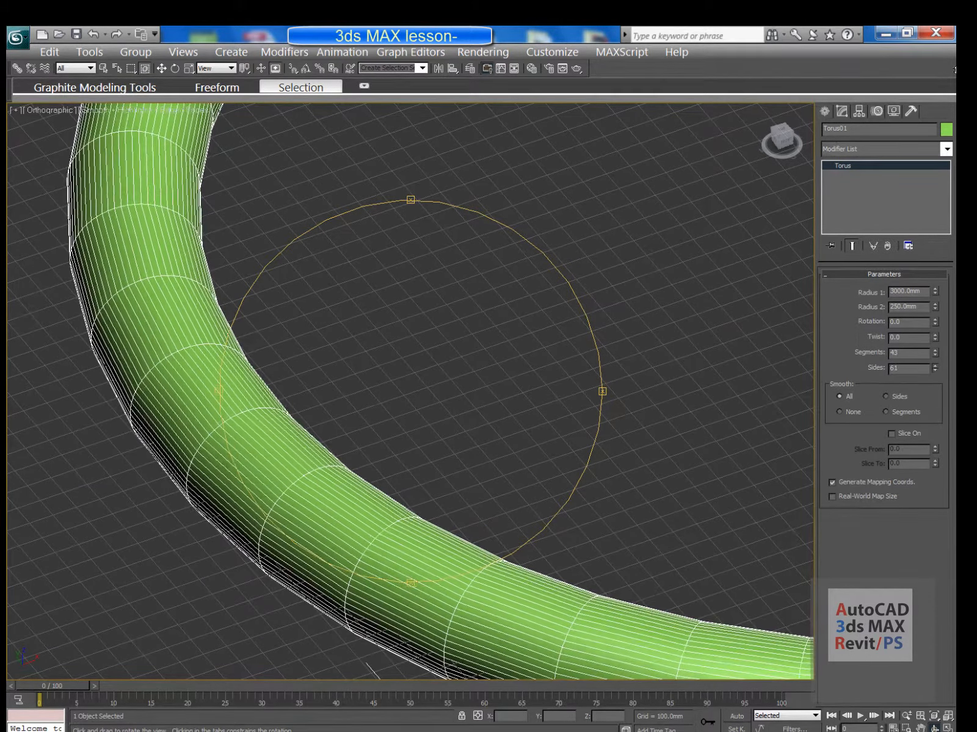
pyautogui.moveTo(954, 73); pyautogui.dragTo(954, 61)
pyautogui.moveTo(439, 198); pyautogui.dragTo(366, 237, button='middle')
pyautogui.scroll(-5, 414, 368)
pyautogui.moveTo(421, 364); pyautogui.dragTo(267, 362, button='middle')
# Turn on Slice for the torus and set Slice To to 15.0 degrees
pyautogui.click(891, 434)
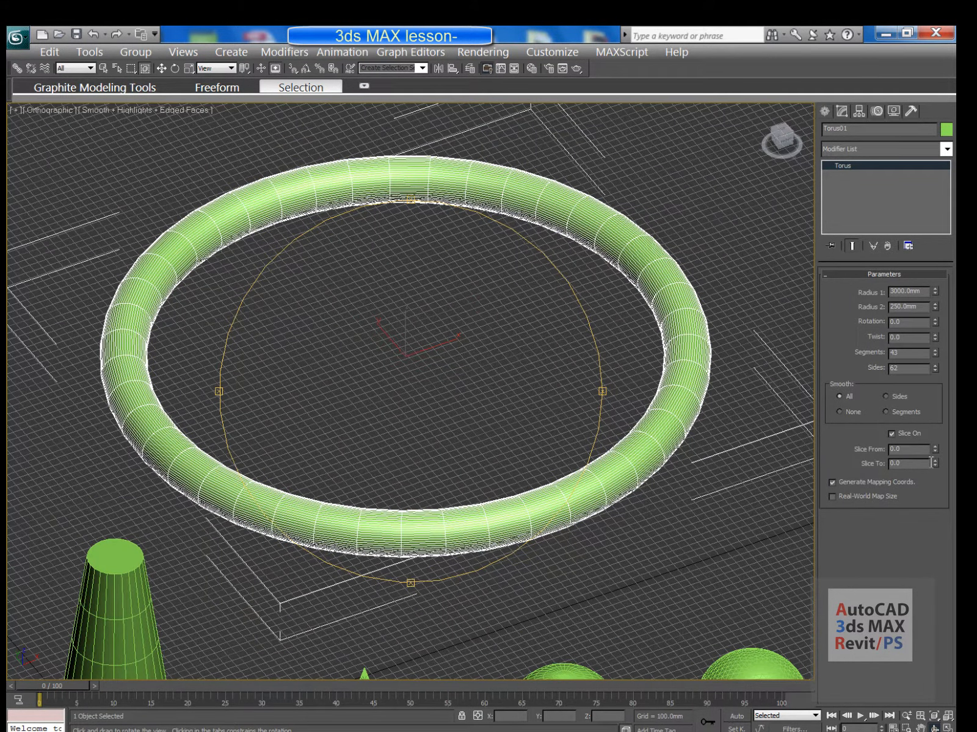
pyautogui.moveTo(935, 464); pyautogui.dragTo(933, 448)
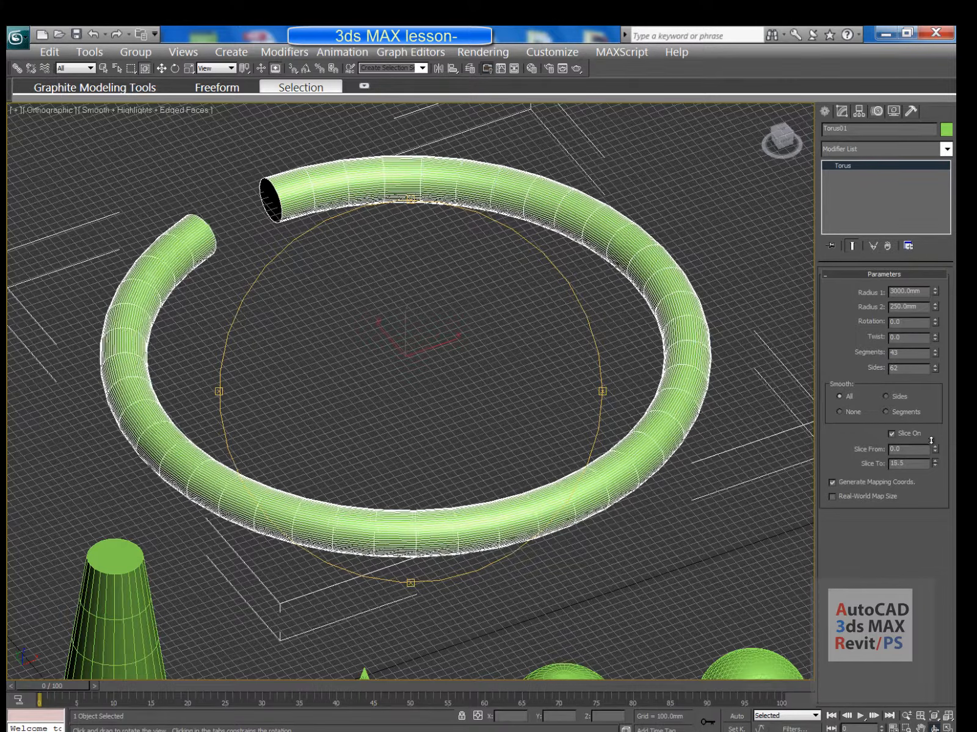
pyautogui.moveTo(932, 435); pyautogui.dragTo(933, 442)
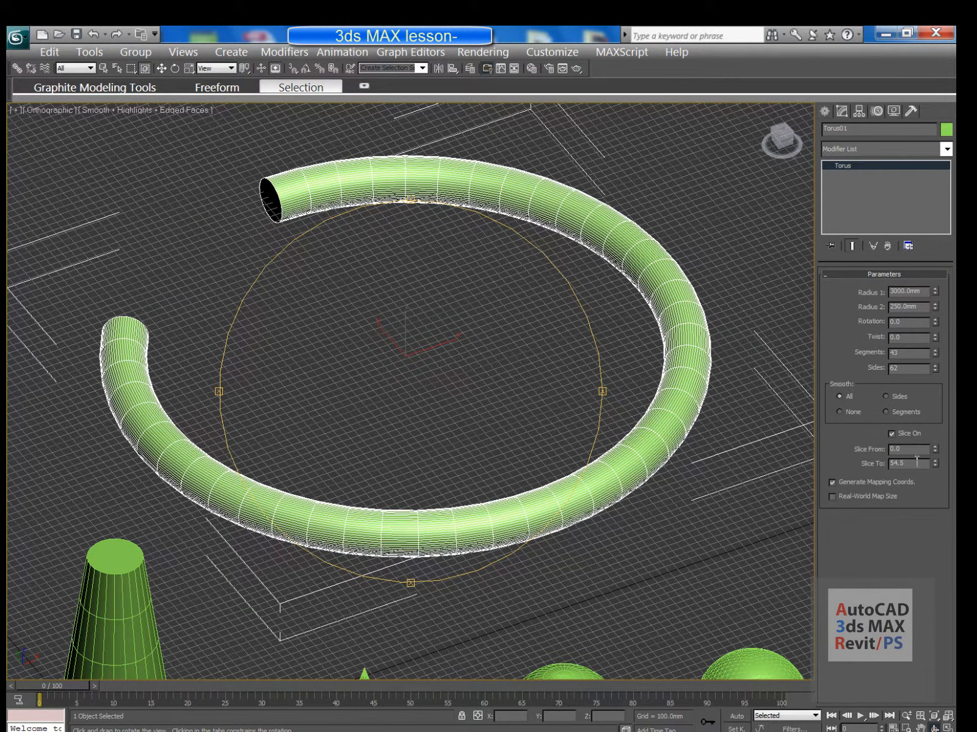
pyautogui.doubleClick(916, 462)
pyautogui.write('15')
pyautogui.press('Return')
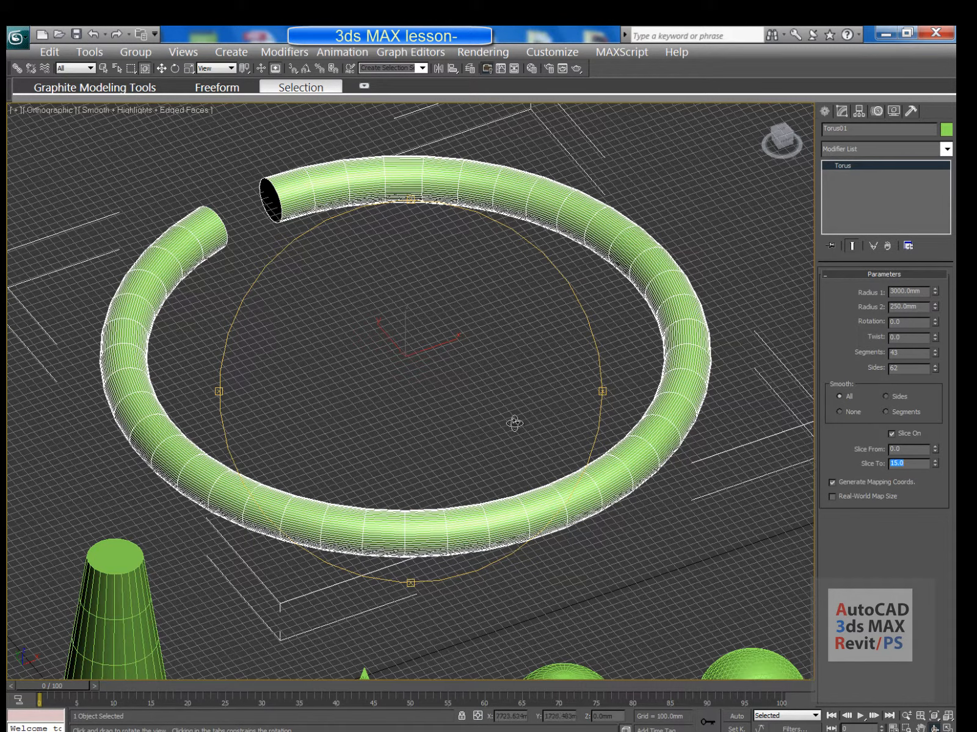
pyautogui.moveTo(474, 424); pyautogui.dragTo(495, 381, button='middle')
pyautogui.moveTo(495, 381)
pyautogui.mouseDown()
pyautogui.moveTo(504, 405)
pyautogui.moveTo(493, 391)
pyautogui.mouseUp()
pyautogui.scroll(-5, 473, 415)
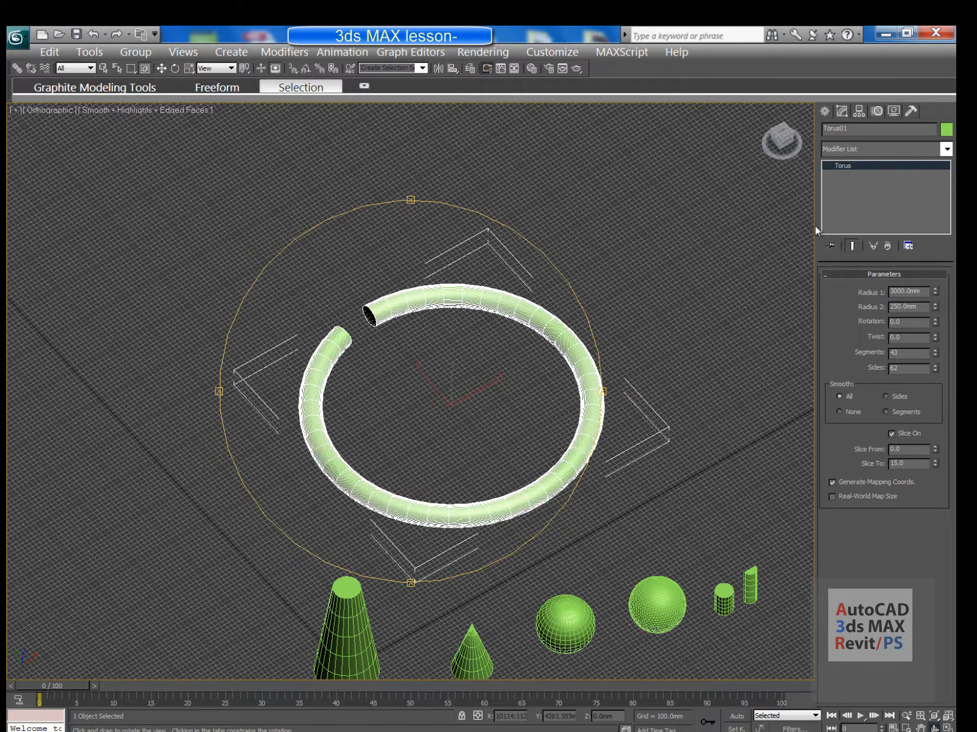
# Draw a pyramid on empty ground beside the torus
pyautogui.click(824, 112)
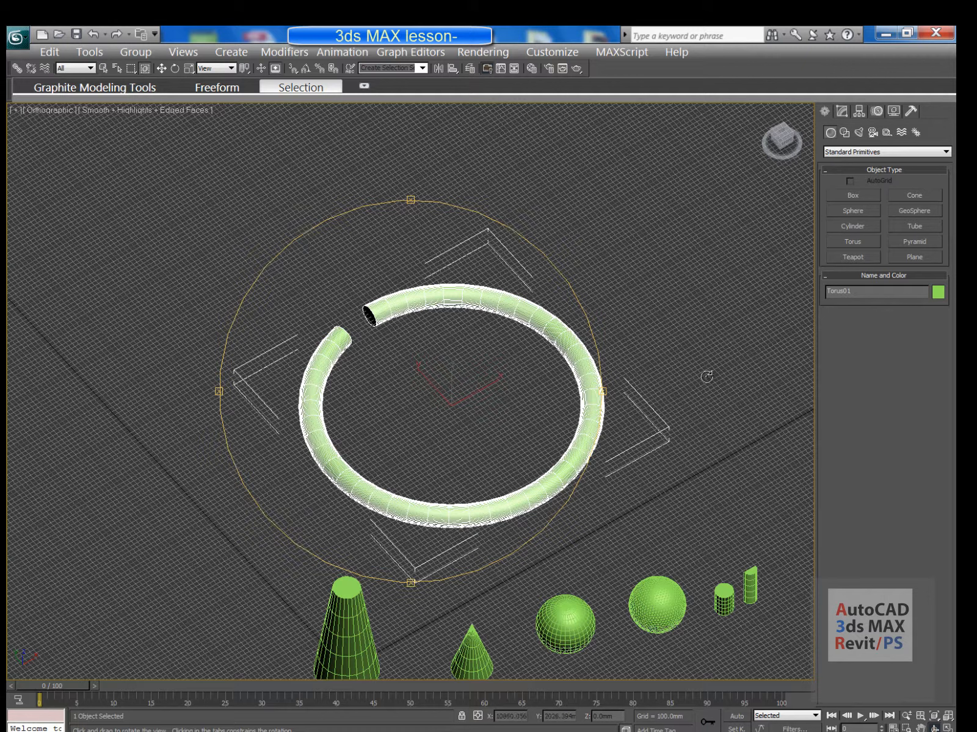
pyautogui.moveTo(669, 360); pyautogui.dragTo(566, 382, button='middle')
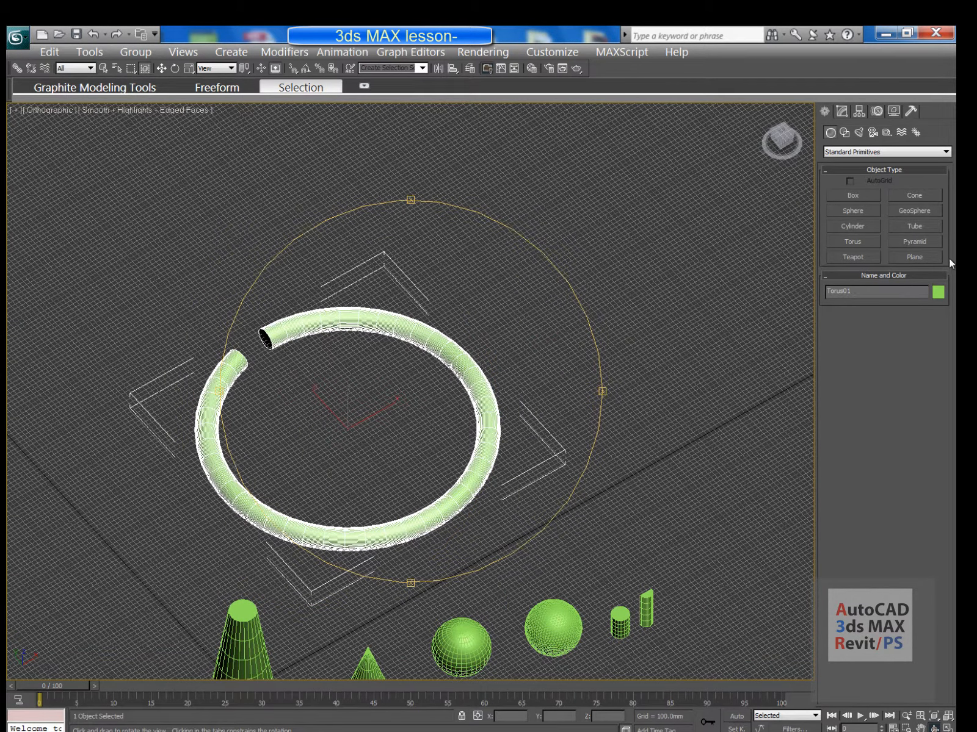
pyautogui.click(907, 244)
pyautogui.moveTo(563, 309); pyautogui.dragTo(344, 398, button='middle')
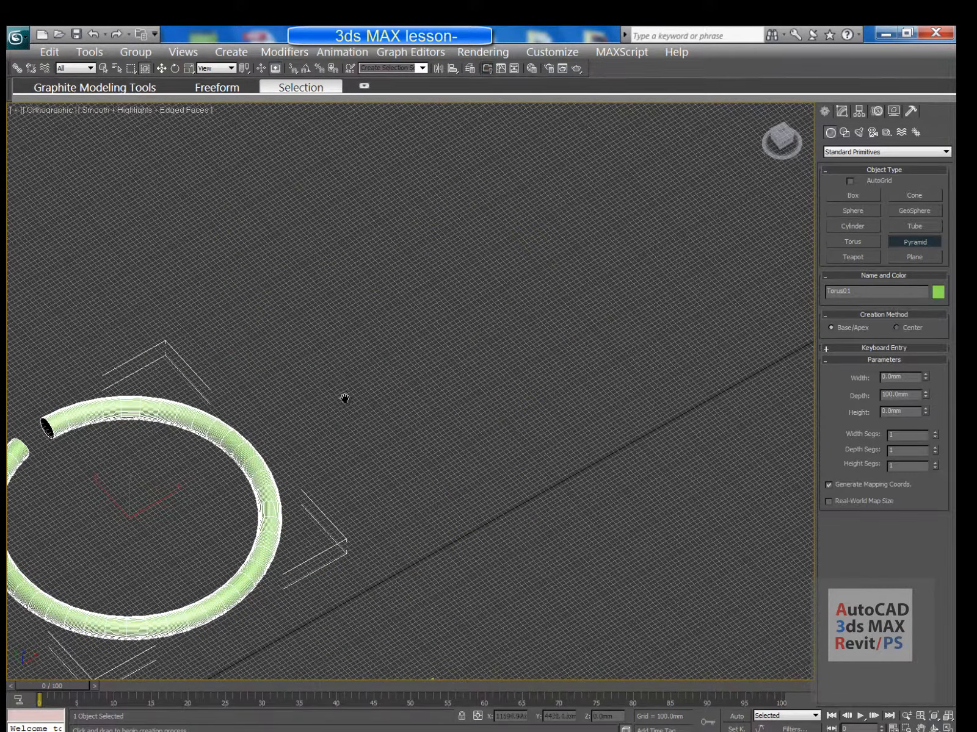
pyautogui.moveTo(437, 347); pyautogui.dragTo(379, 490)
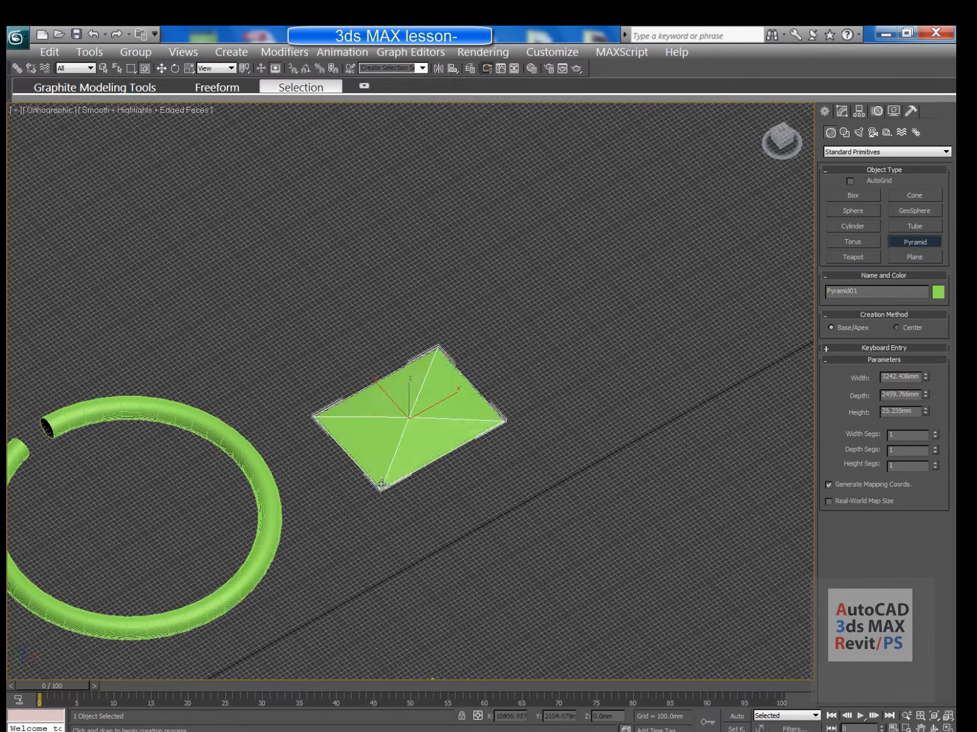
pyautogui.click(370, 303)
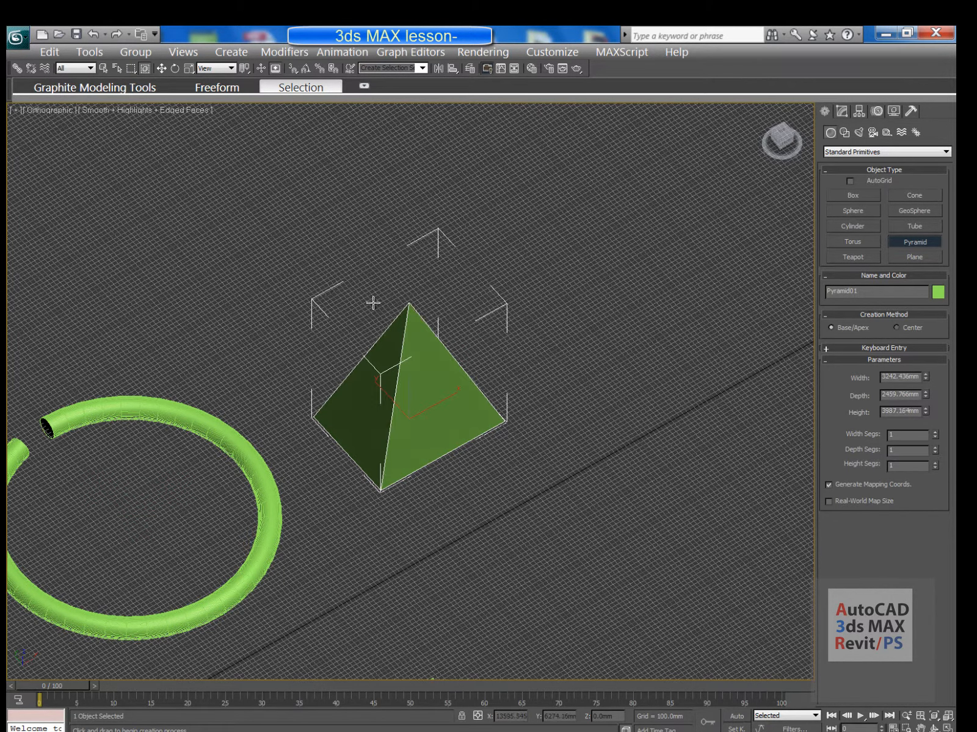
pyautogui.moveTo(421, 400); pyautogui.dragTo(416, 351, button='middle')
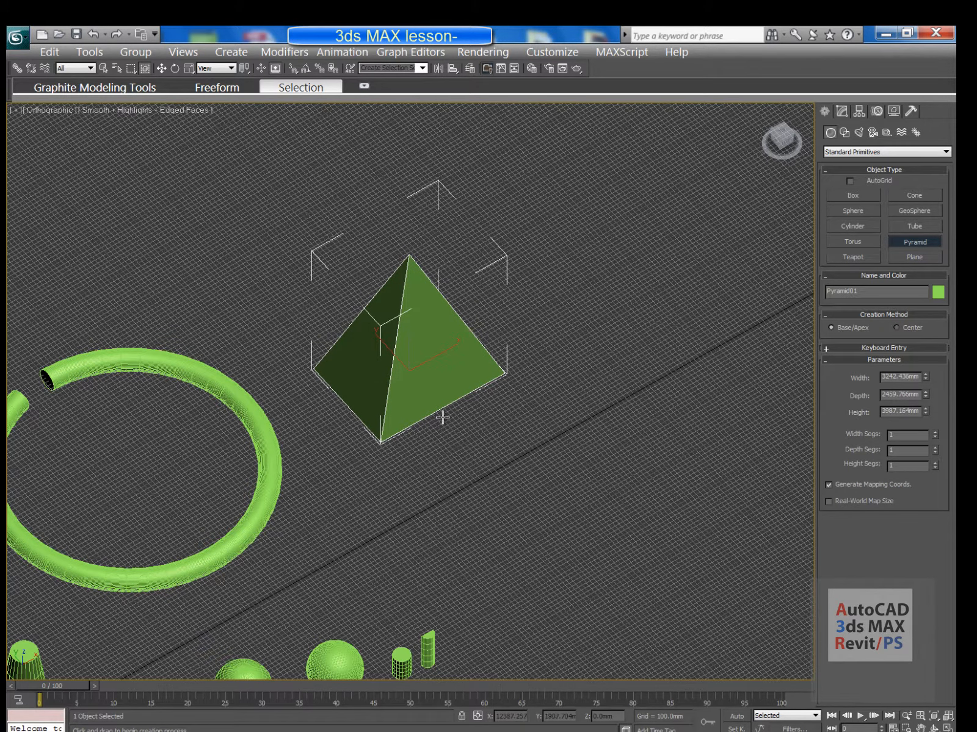
pyautogui.moveTo(440, 415); pyautogui.dragTo(394, 456, button='middle')
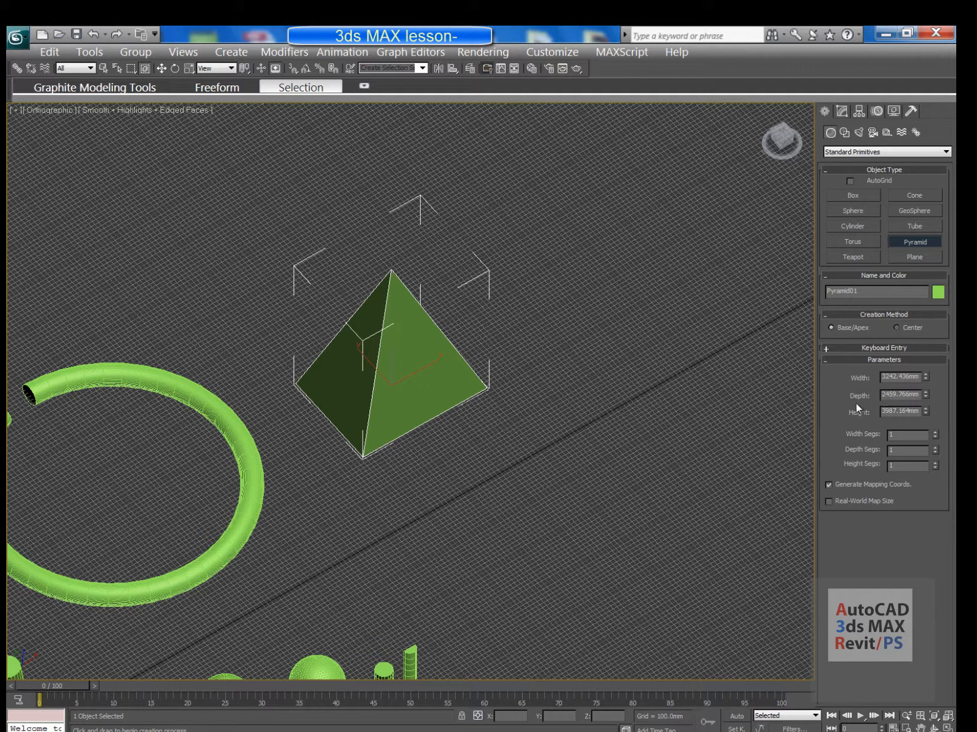
# Set the pyramid to Width 3000, Depth 2000 and Height 3500 mm
pyautogui.doubleClick(901, 376)
pyautogui.write('30')
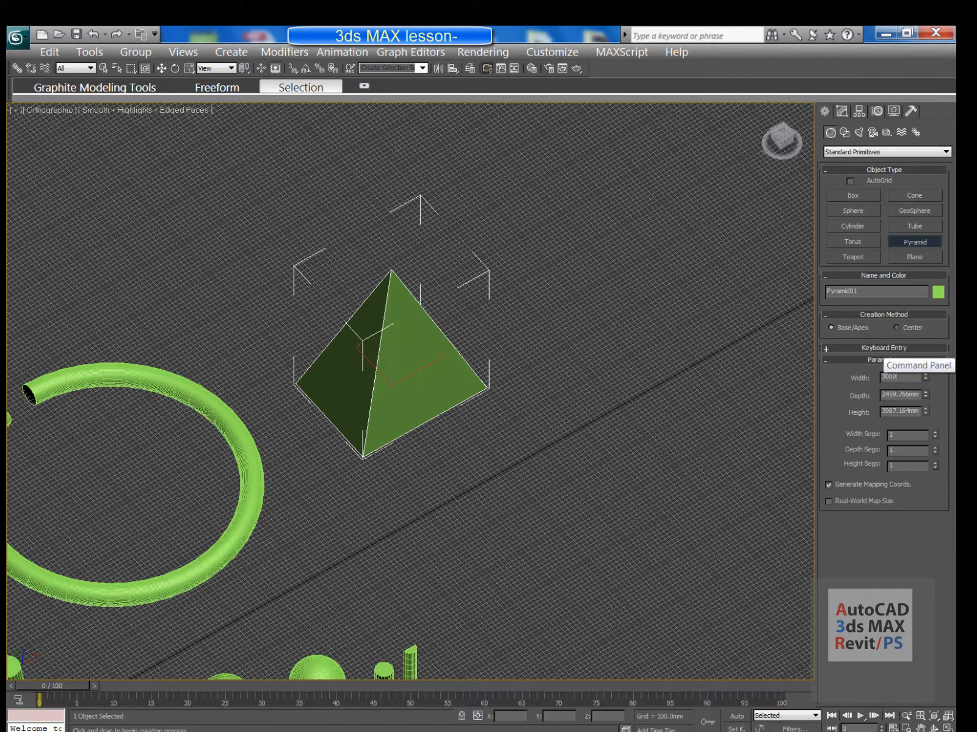
pyautogui.write('00')
pyautogui.press('Return')
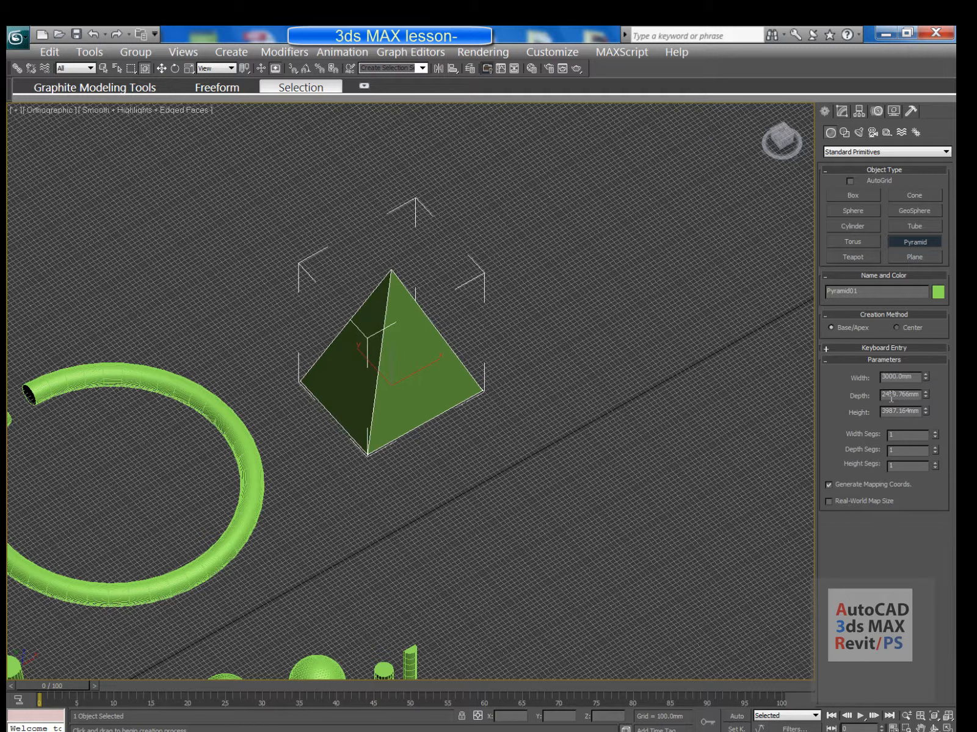
pyautogui.doubleClick(892, 394)
pyautogui.write('2000')
pyautogui.press('Return')
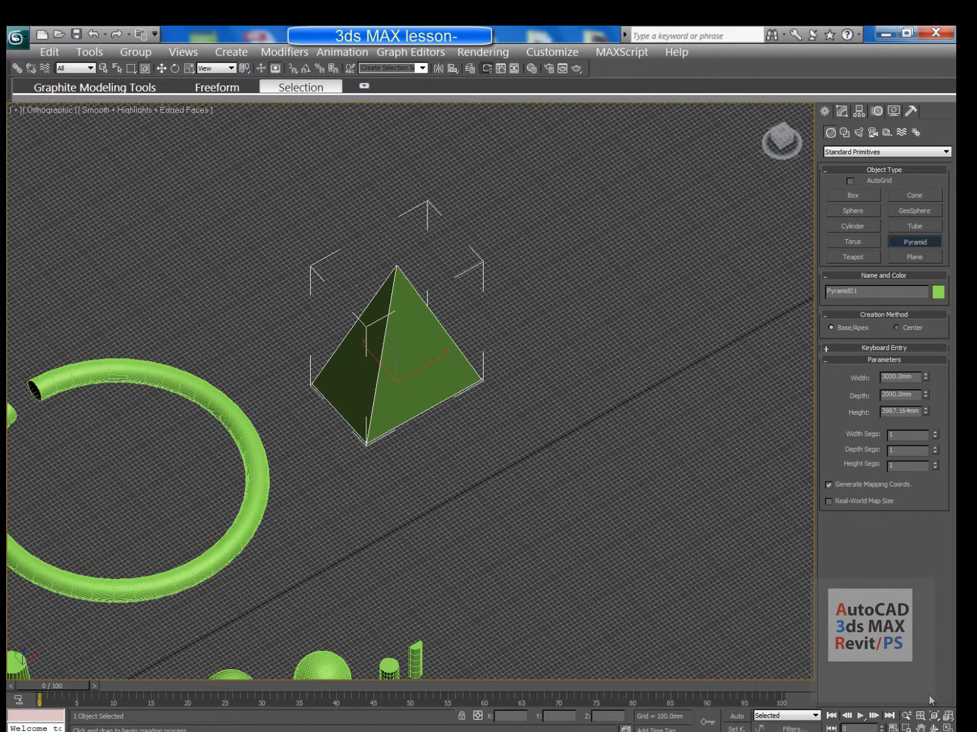
pyautogui.click(934, 728)
pyautogui.moveTo(444, 498); pyautogui.dragTo(393, 467)
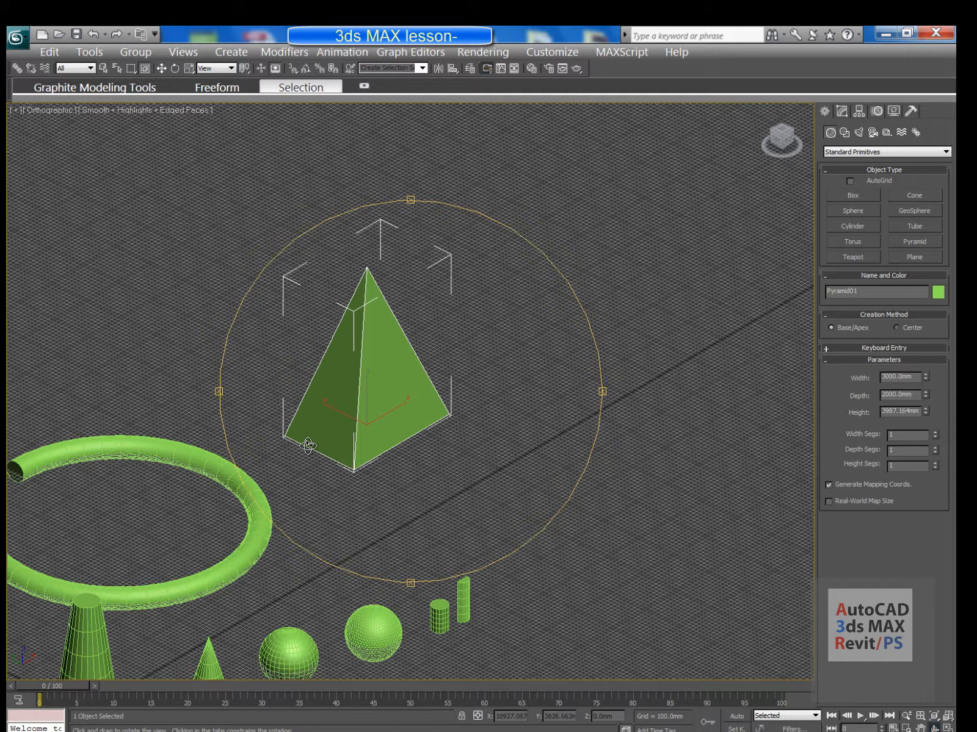
pyautogui.doubleClick(898, 415)
pyautogui.write('3500')
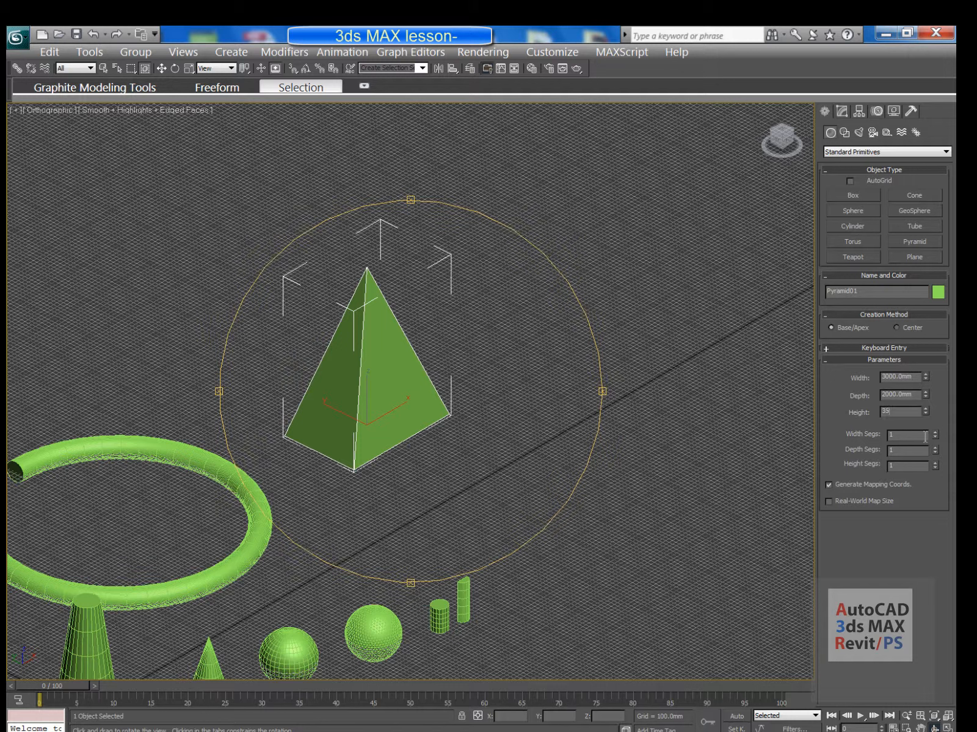
pyautogui.press('Return')
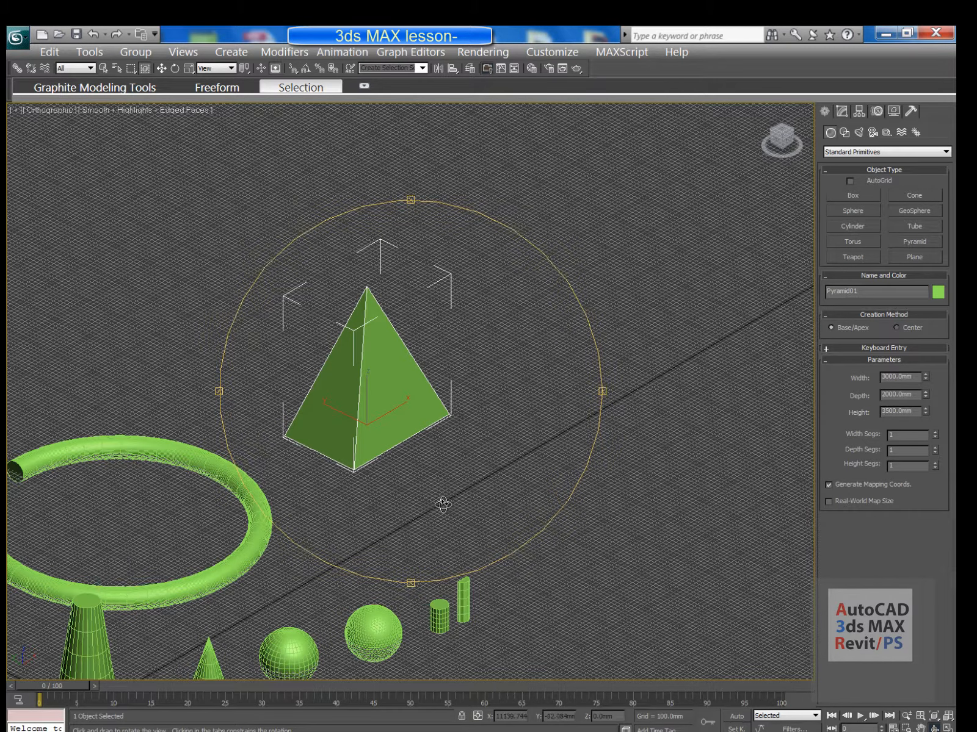
pyautogui.moveTo(443, 505); pyautogui.dragTo(434, 458)
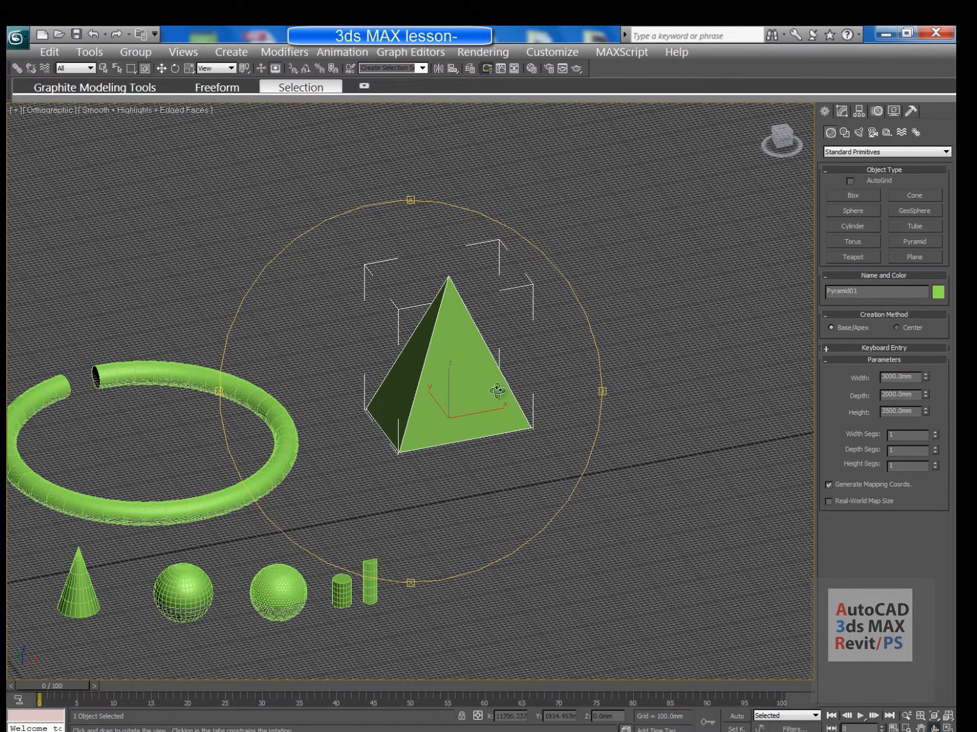
# Drag out a new teapot behind the torus
pyautogui.click(862, 259)
pyautogui.moveTo(545, 332); pyautogui.dragTo(704, 404, button='middle')
pyautogui.moveTo(340, 362); pyautogui.dragTo(353, 324)
# Toggle the teapot's Body and Handle parts off and back on, then zoom out over the scene
pyautogui.scroll(5, 403, 315)
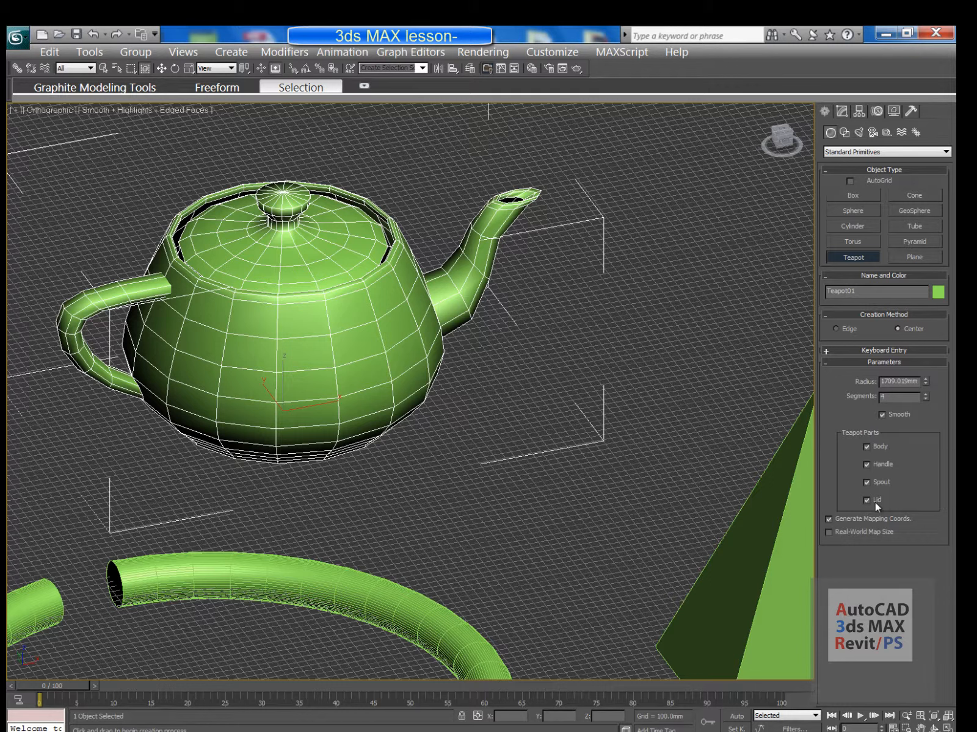
pyautogui.click(866, 447)
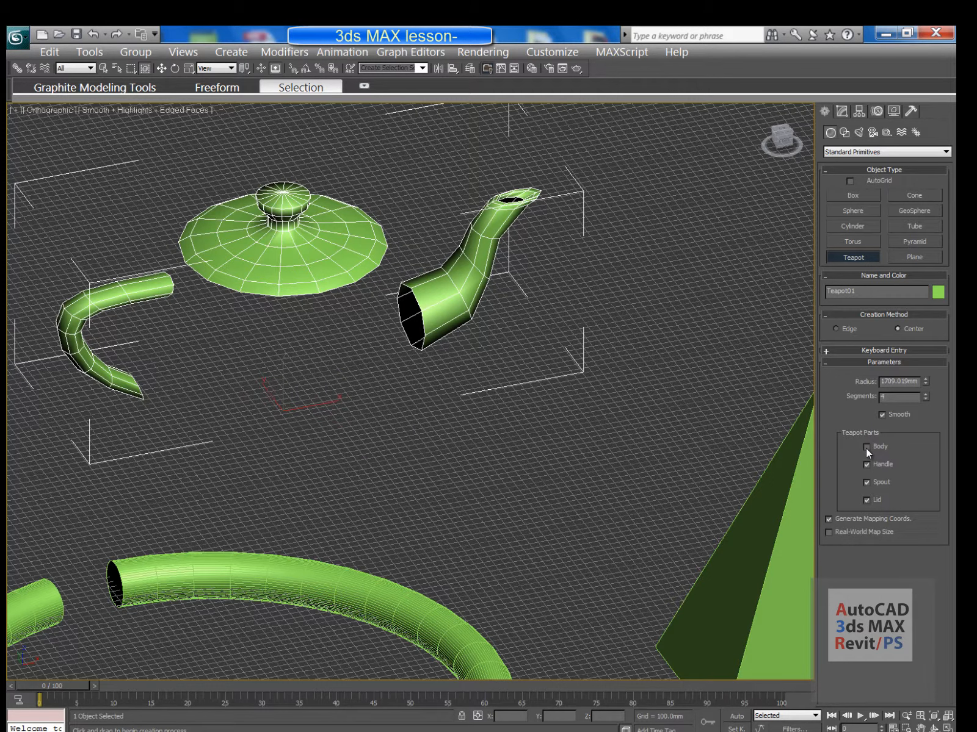
pyautogui.click(867, 447)
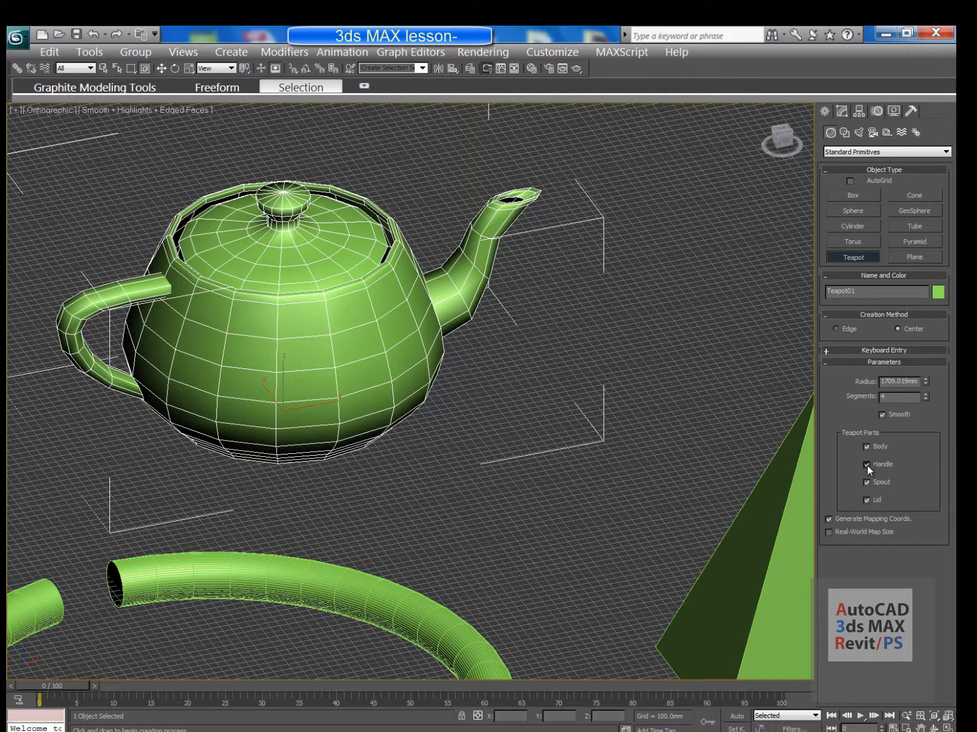
pyautogui.click(866, 464)
pyautogui.click(866, 464)
pyautogui.moveTo(682, 397); pyautogui.dragTo(742, 434, button='middle')
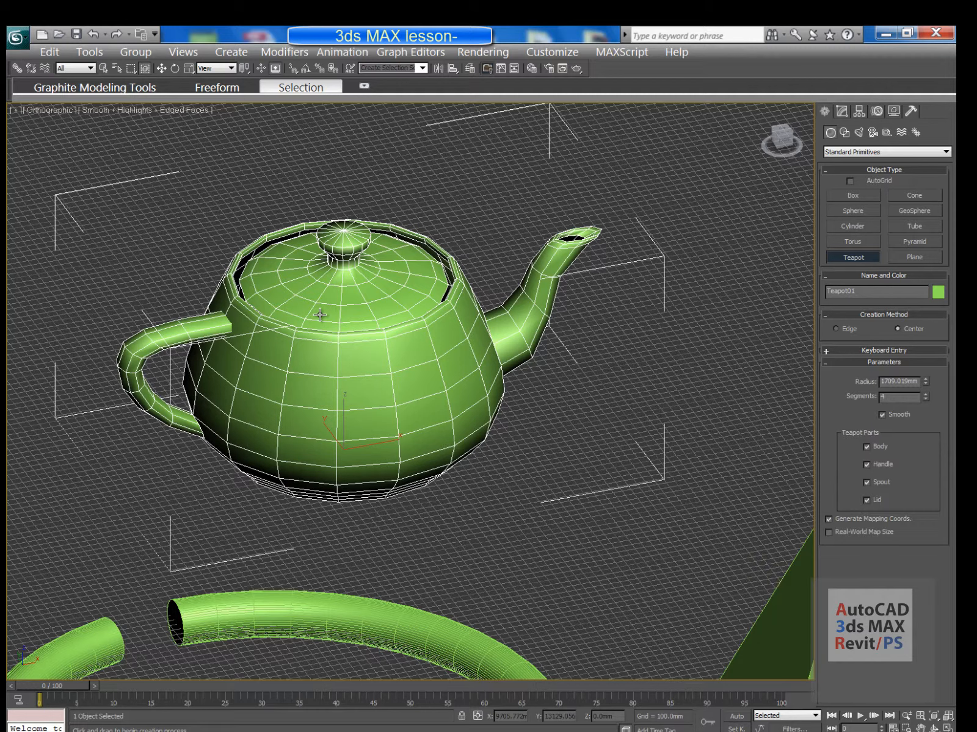
pyautogui.scroll(-3, 320, 315)
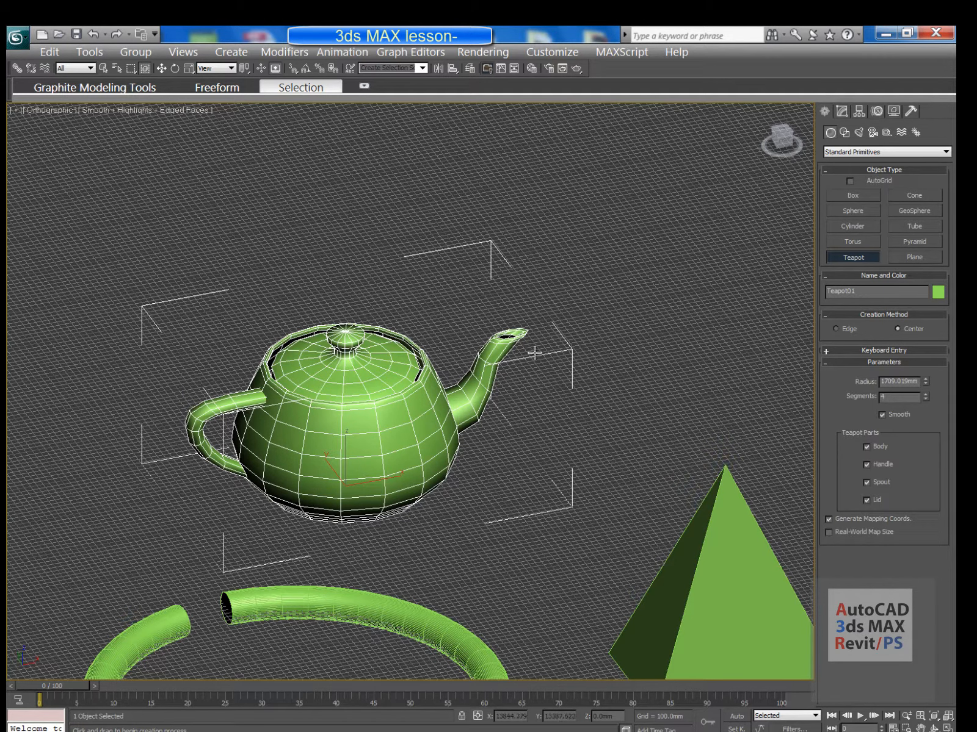
pyautogui.scroll(-5, 416, 338)
pyautogui.moveTo(467, 322); pyautogui.dragTo(465, 316, button='middle')
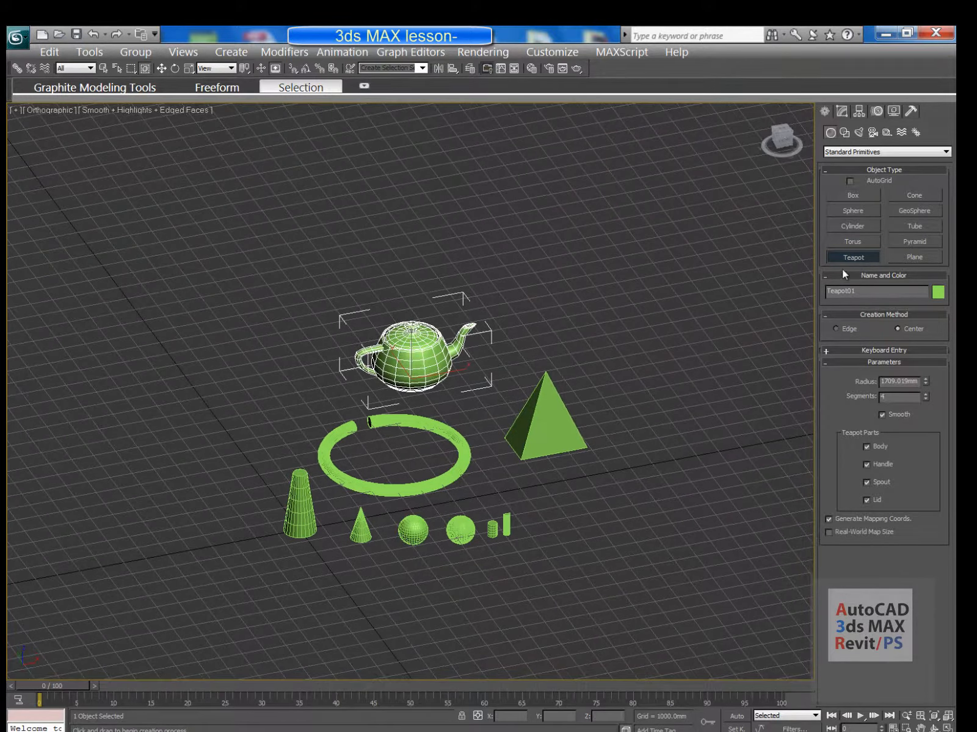
# Draw a roughly 26216 × 23326 mm ground plane beneath all the objects
pyautogui.click(906, 259)
pyautogui.scroll(2, 362, 409)
pyautogui.moveTo(394, 421); pyautogui.dragTo(346, 399, button='middle')
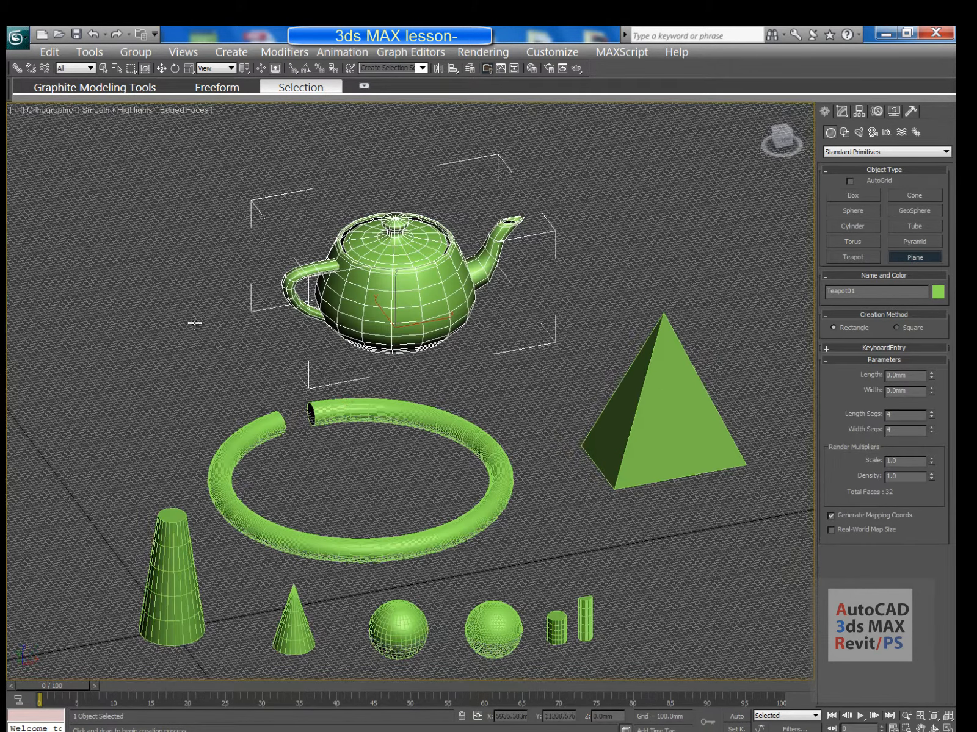
pyautogui.scroll(-2, 194, 310)
pyautogui.moveTo(185, 309); pyautogui.dragTo(203, 316, button='middle')
pyautogui.moveTo(158, 366); pyautogui.dragTo(120, 355, button='middle')
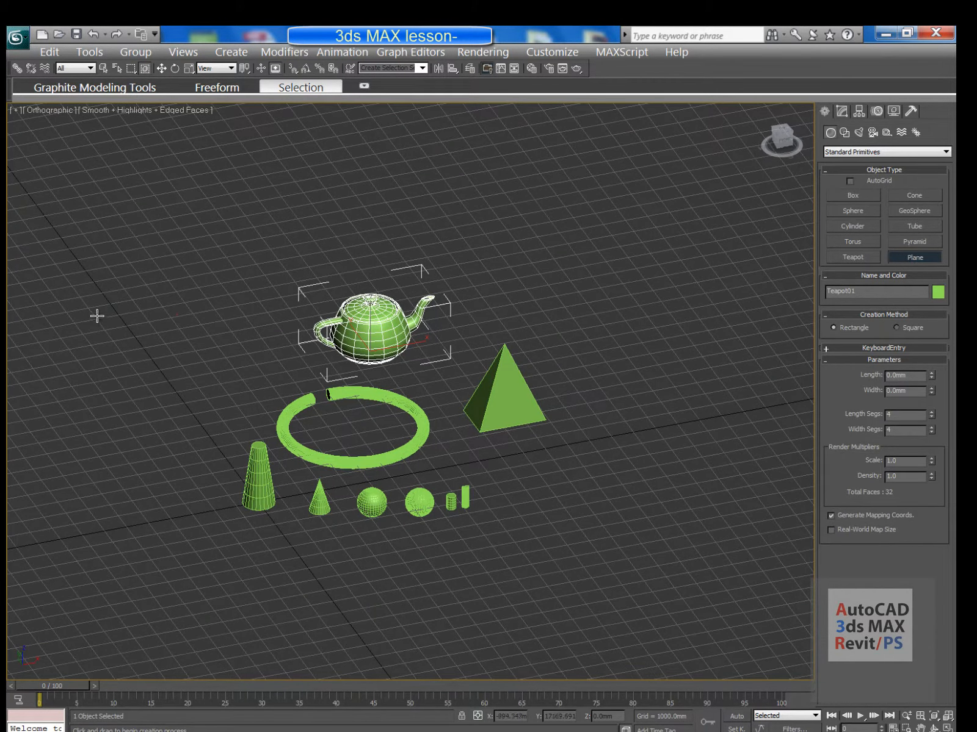
pyautogui.moveTo(96, 316); pyautogui.dragTo(728, 529)
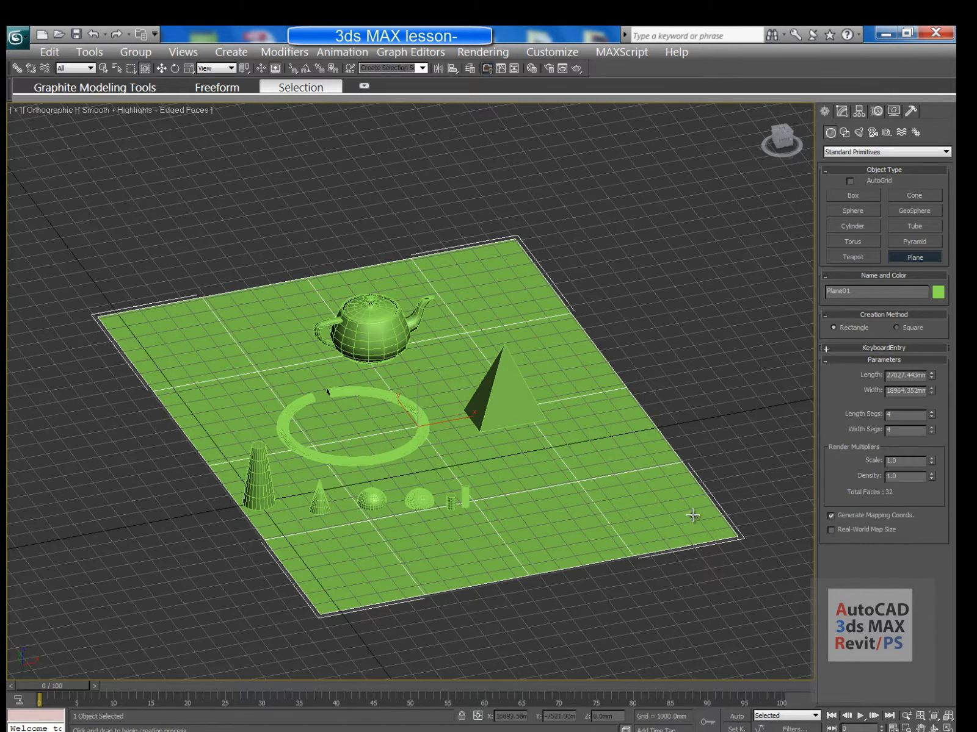
pyautogui.moveTo(560, 465); pyautogui.dragTo(508, 488, button='middle')
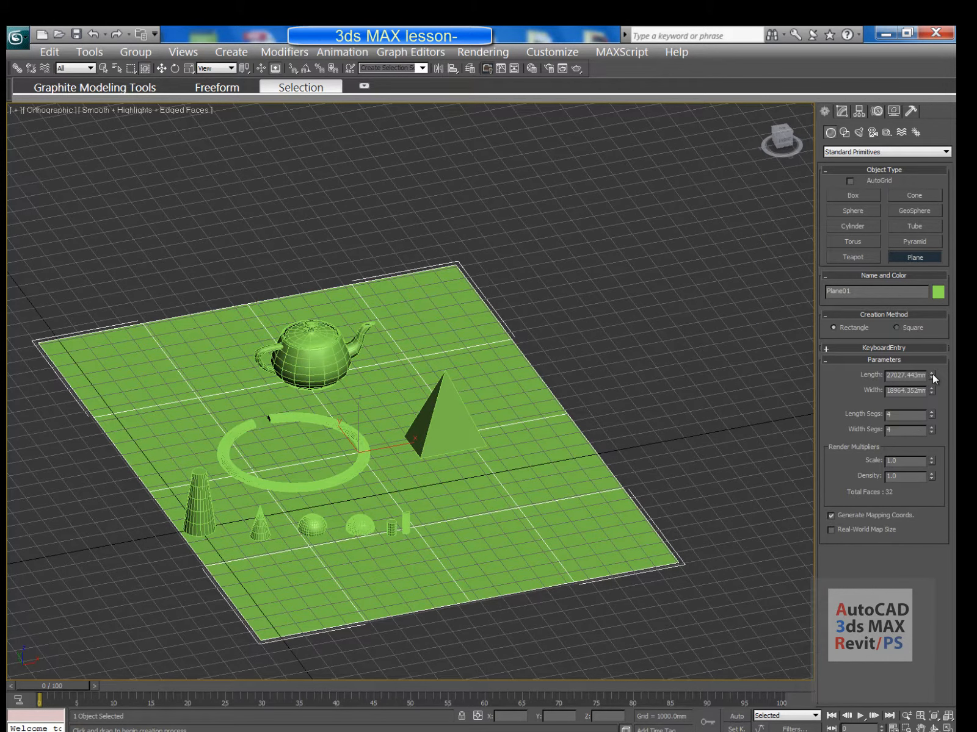
pyautogui.moveTo(932, 374); pyautogui.dragTo(932, 372)
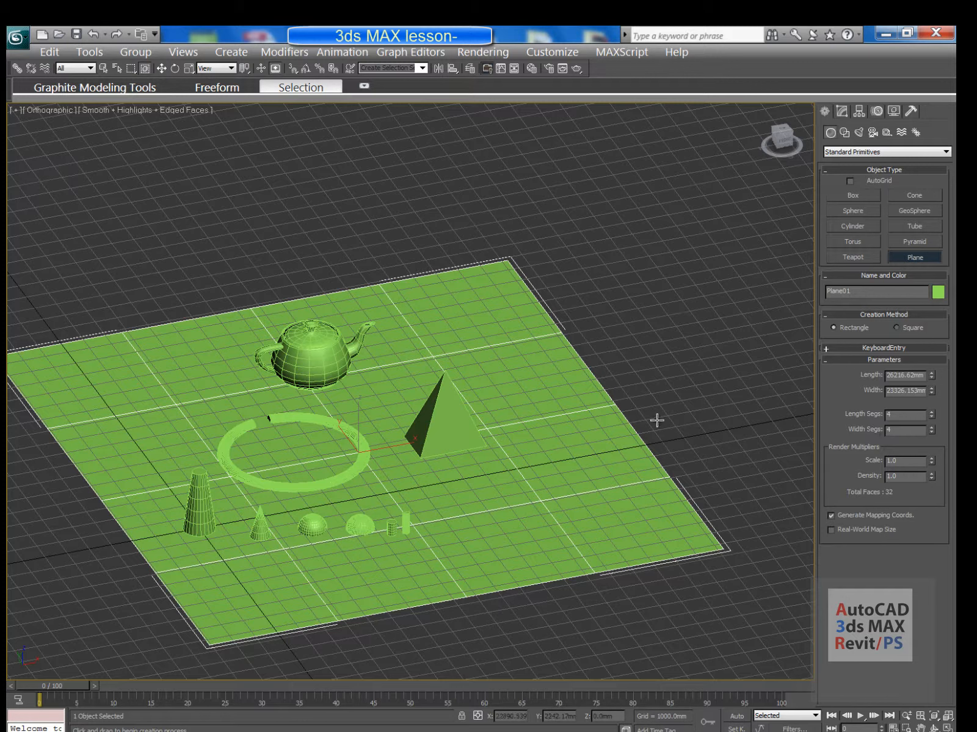
pyautogui.moveTo(430, 420)
pyautogui.mouseDown(button='middle')
pyautogui.moveTo(446, 460)
pyautogui.moveTo(444, 405)
pyautogui.moveTo(428, 430)
pyautogui.moveTo(395, 437)
pyautogui.moveTo(435, 417)
pyautogui.mouseUp(button='middle')
pyautogui.scroll(2, 428, 429)
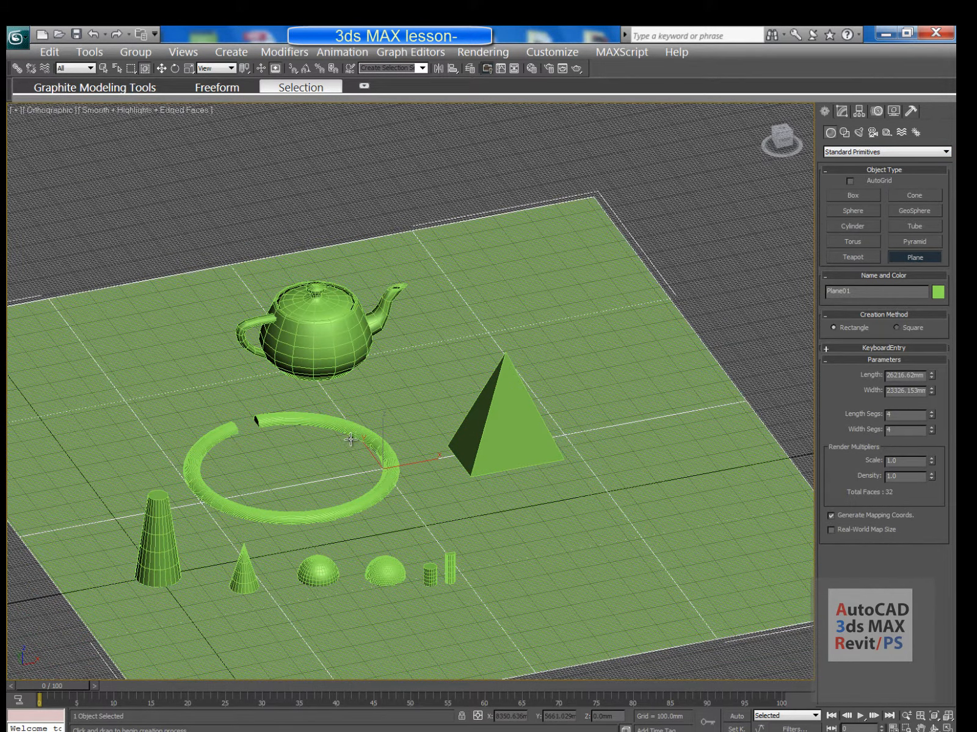